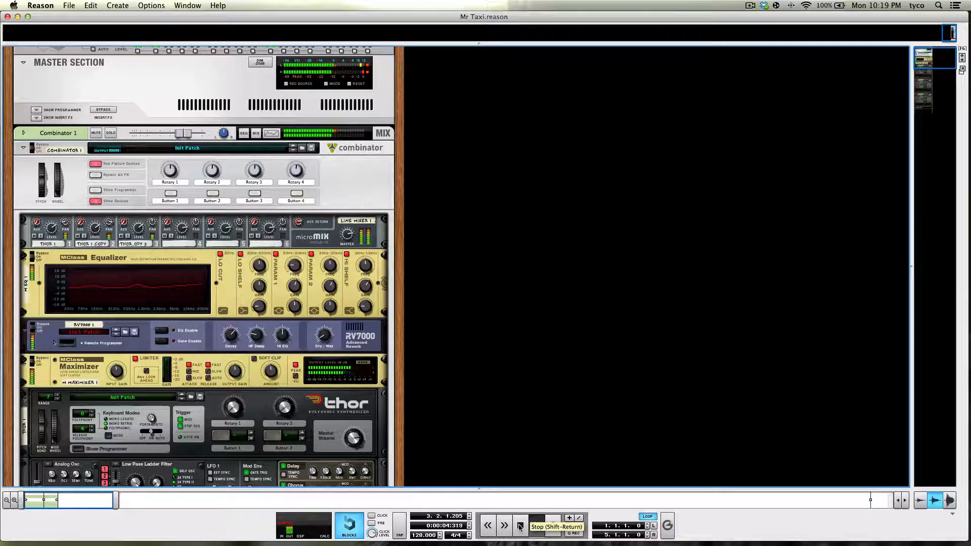
- Stop playback and create a Combinator in the empty rack space beside the existing device column
click(521, 527)
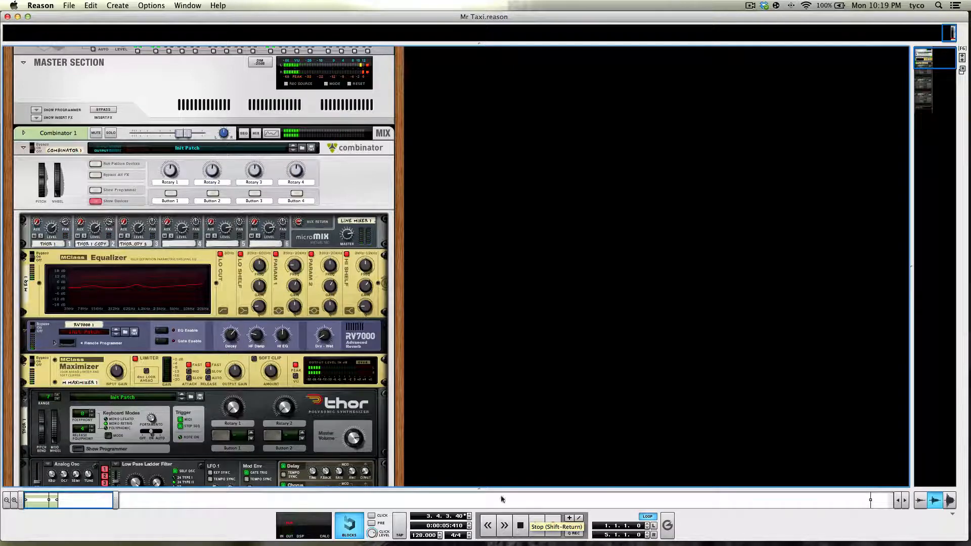
scroll(440, 368, down, 2)
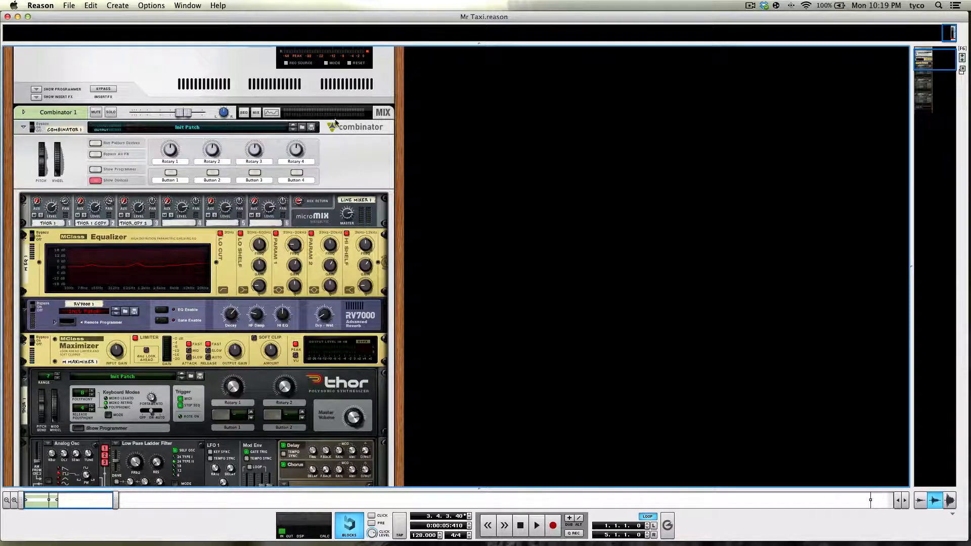
scroll(462, 159, up, 3)
right_click(464, 156)
mouse_move(512, 215)
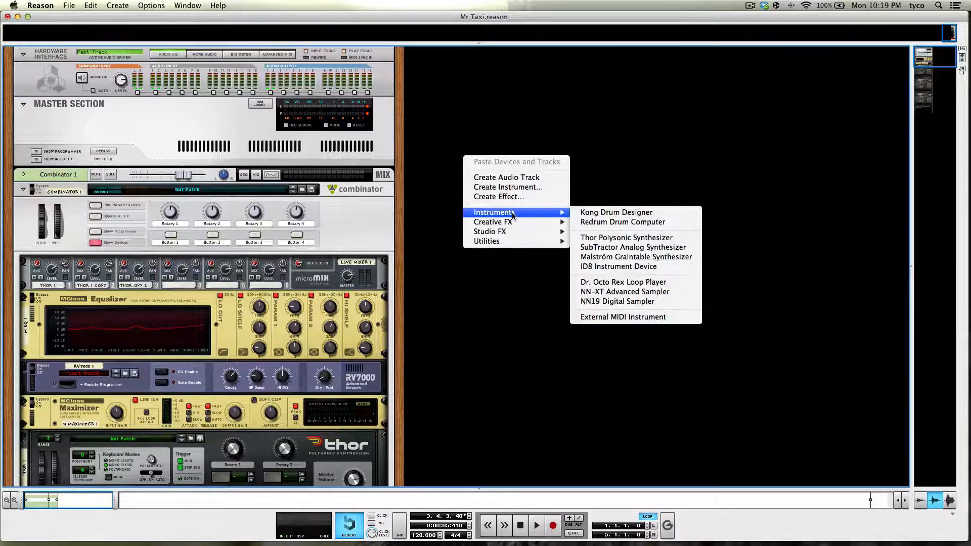
mouse_move(513, 233)
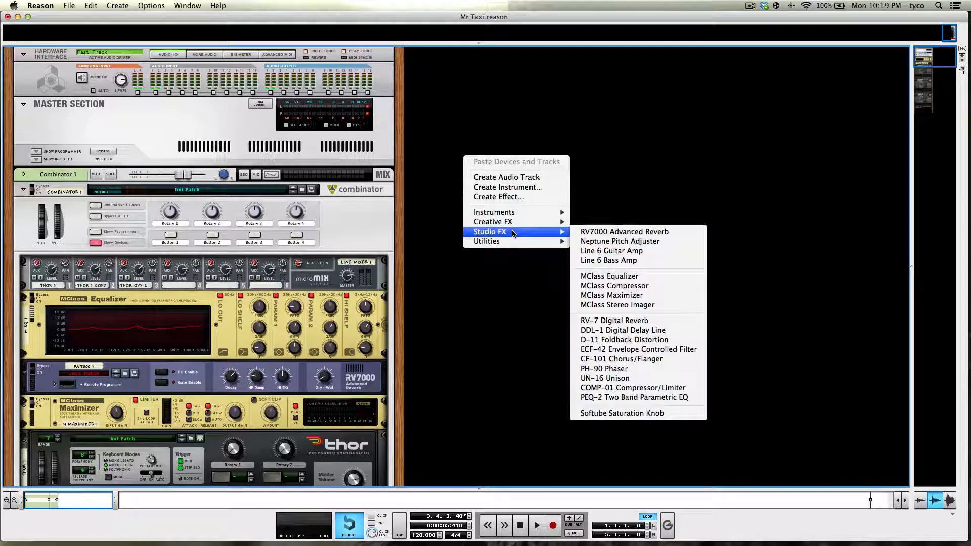
click(605, 241)
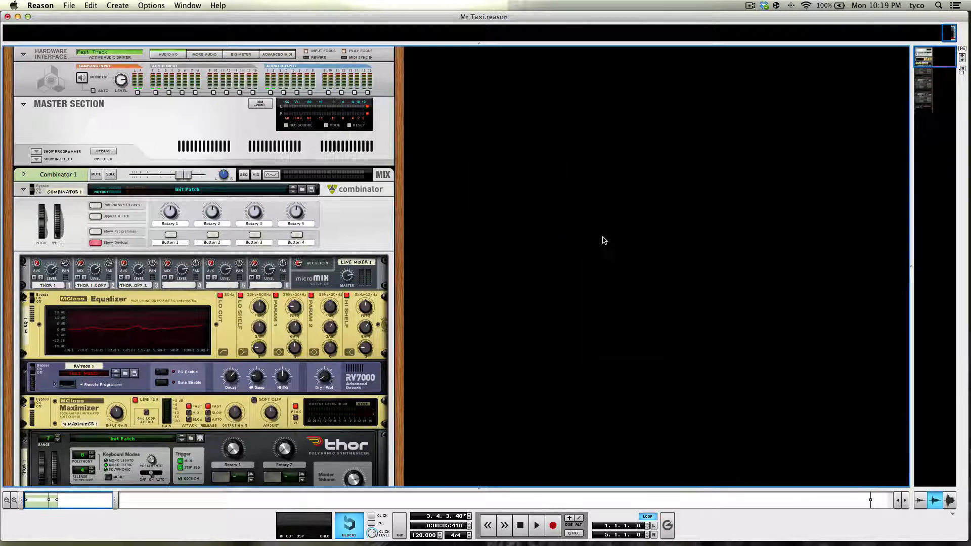
- Add a Line Mixer 6:2 and an MClass Equalizer inside the new Combinator
right_click(489, 143)
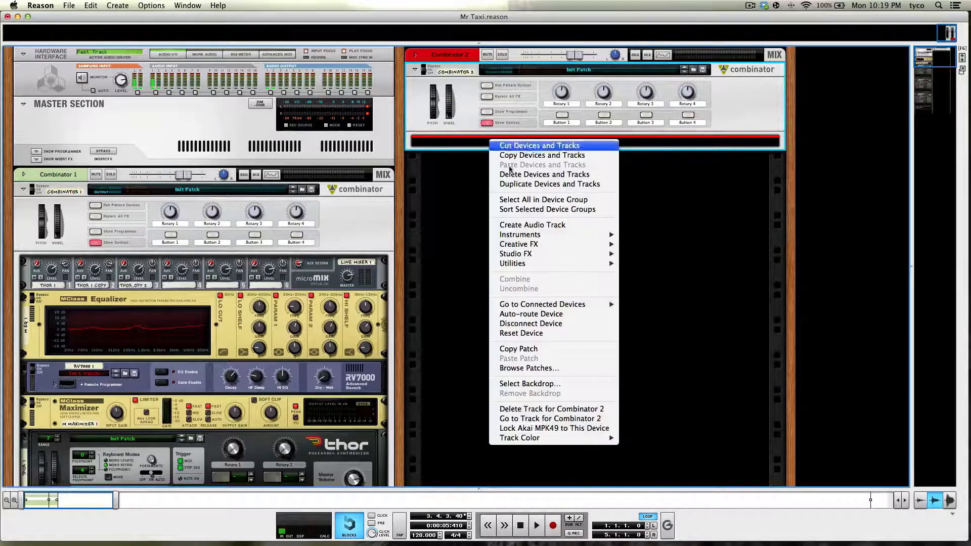
mouse_move(512, 264)
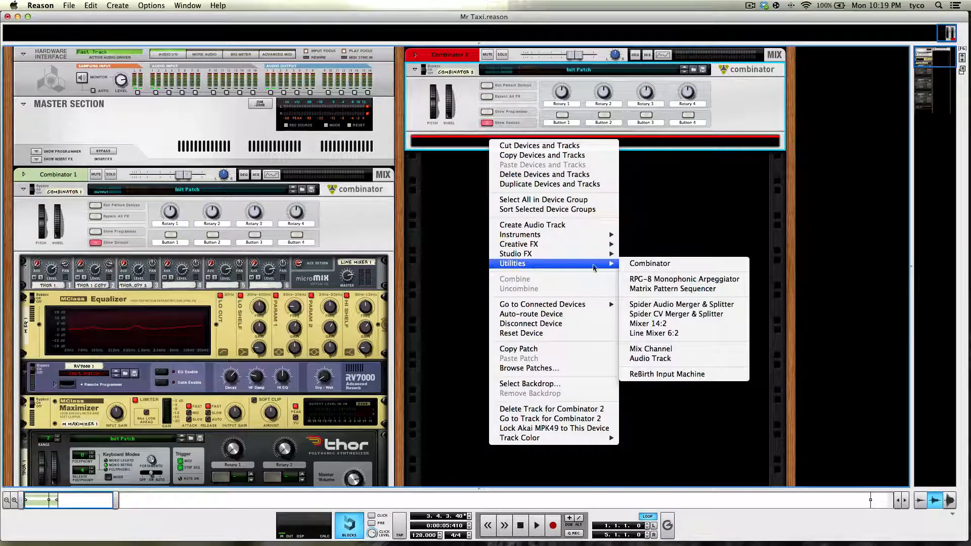
click(657, 334)
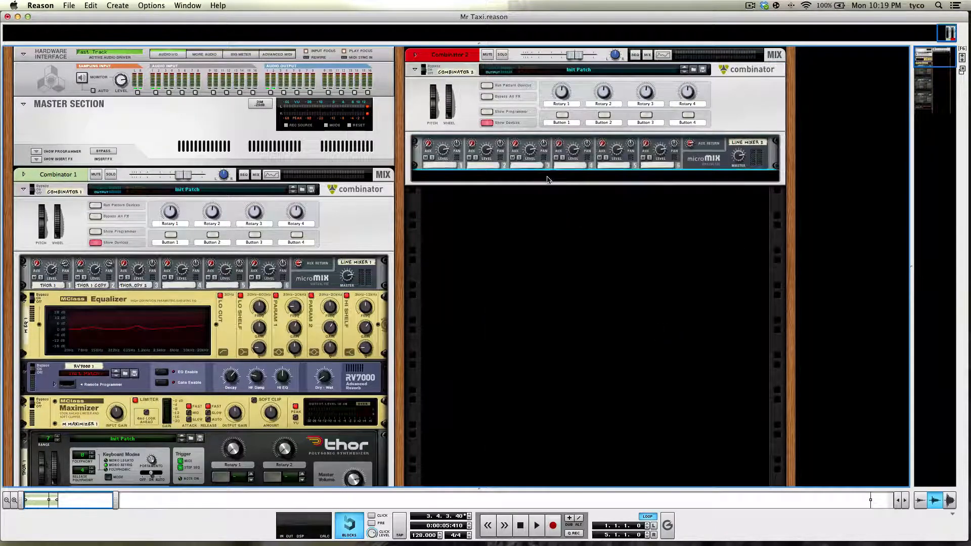
right_click(548, 179)
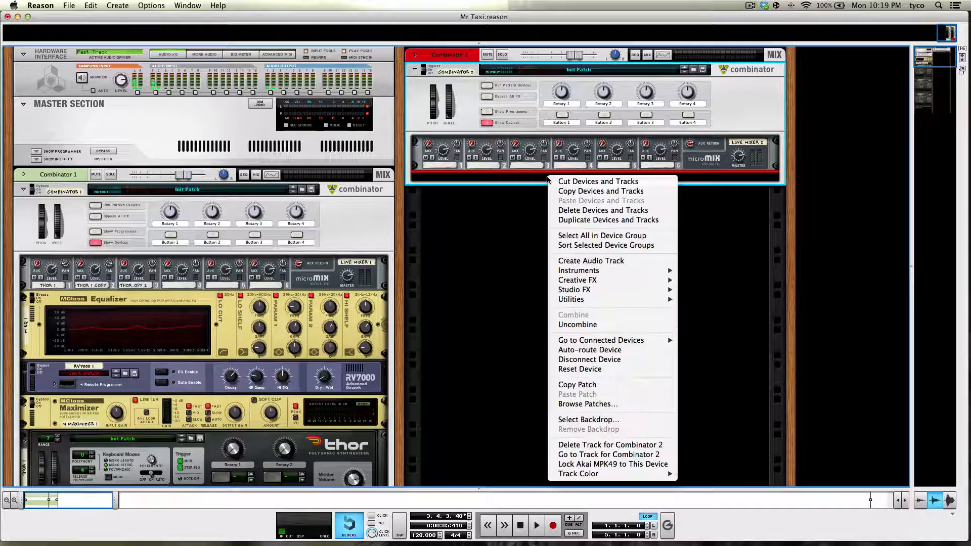
mouse_move(604, 293)
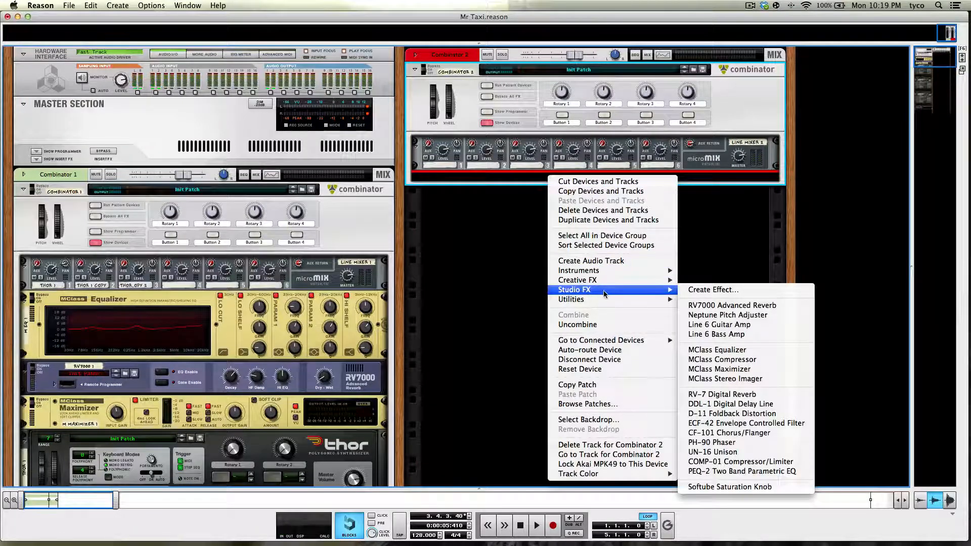
click(729, 351)
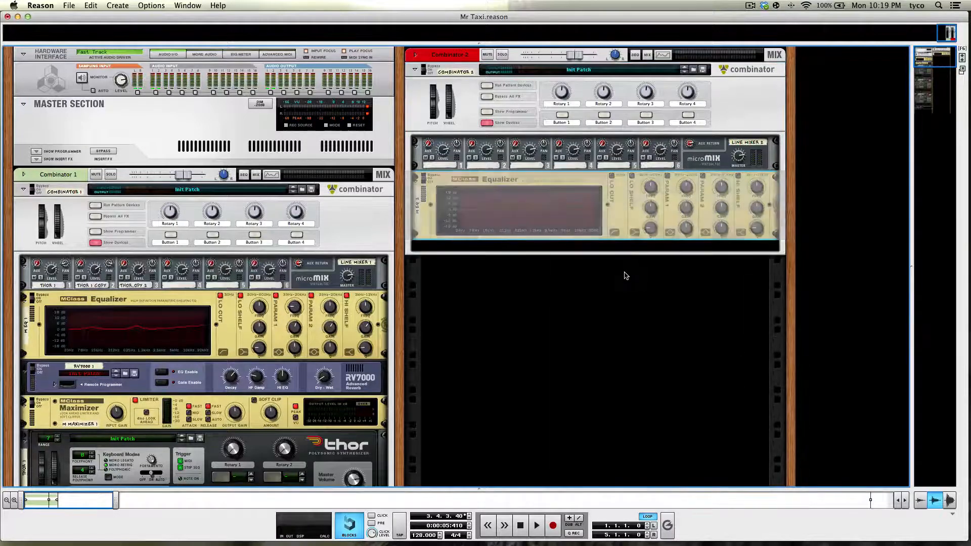
- On the rack's rear, route the new Line Mixer's master output through the equalizer and the equalizer's output into the Combinator
key(Tab)
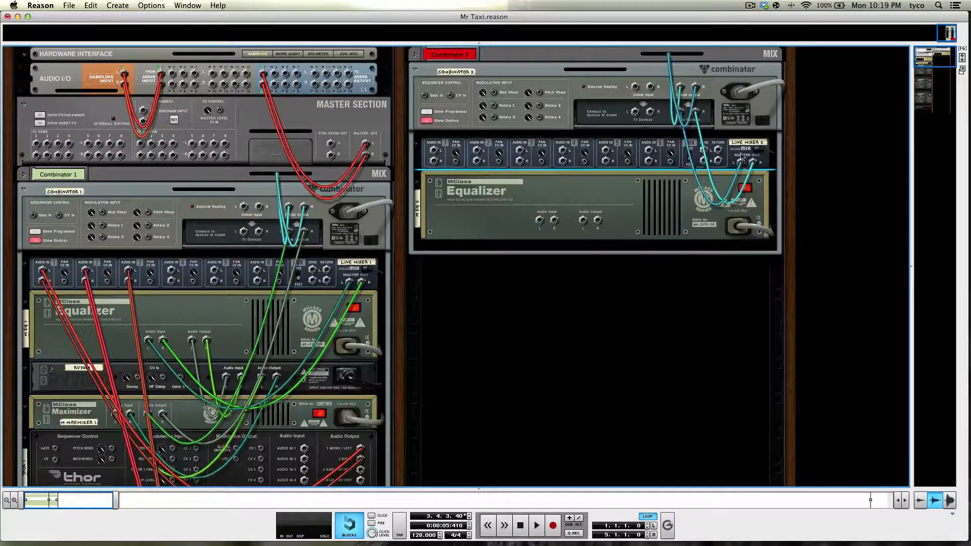
drag(741, 163, 681, 112)
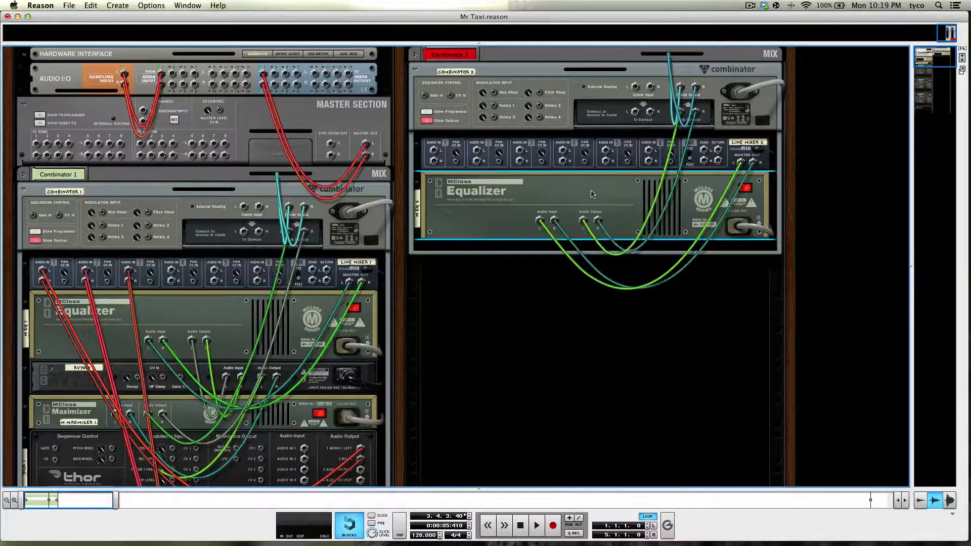
key(Tab)
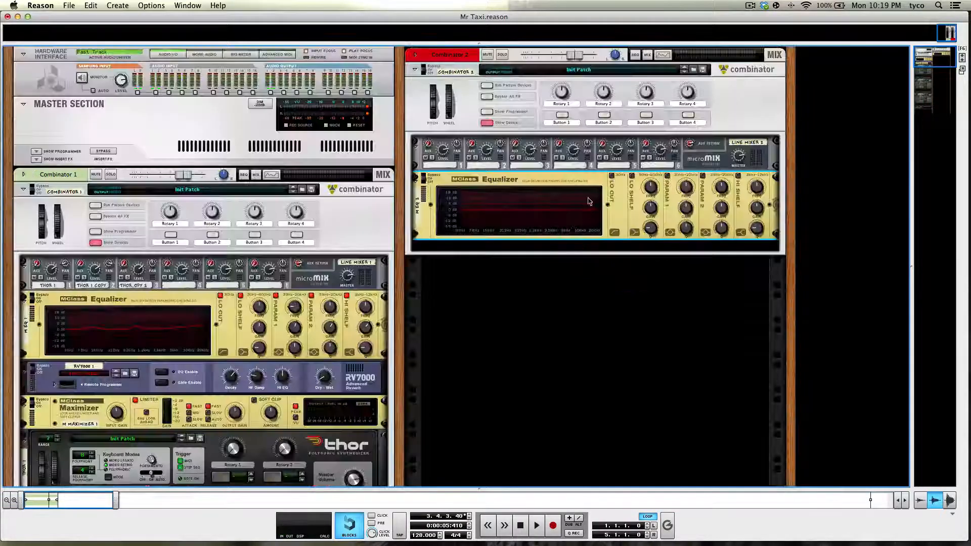
- Add a Thor Polysonic Synthesizer inside the new Combinator, below the equalizer
right_click(613, 228)
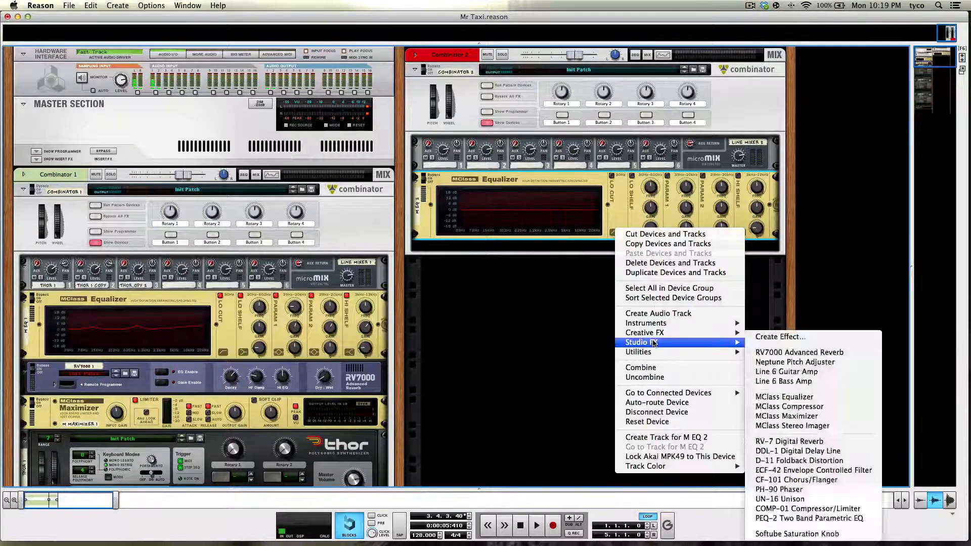
mouse_move(659, 335)
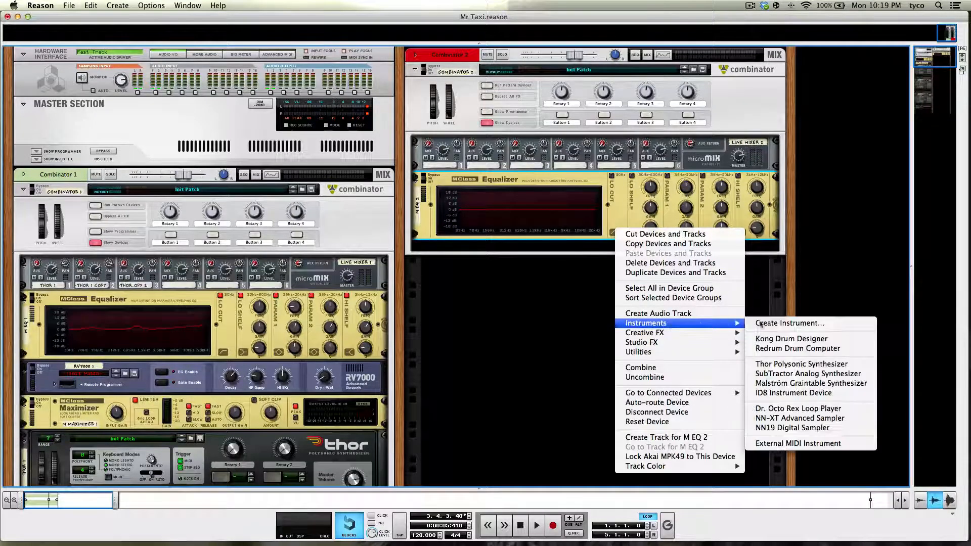
click(791, 362)
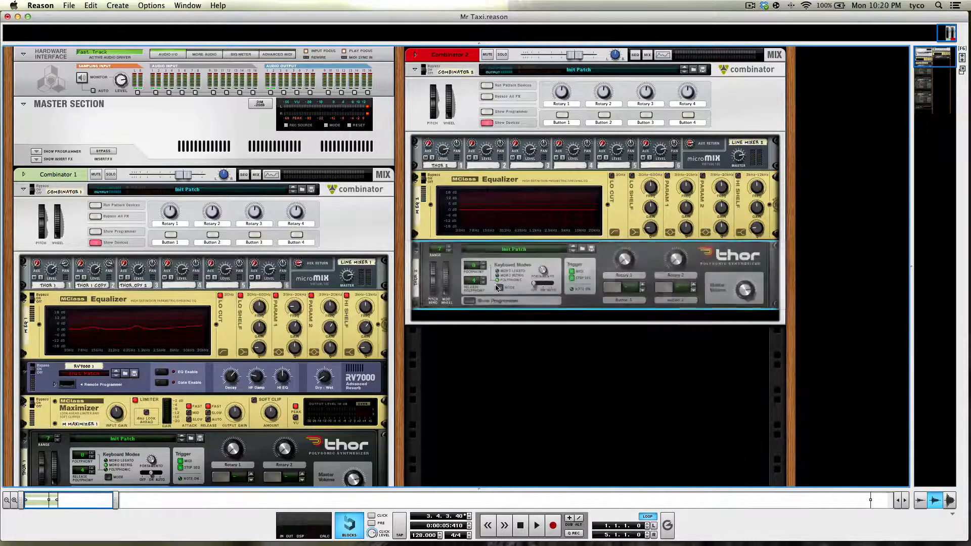
scroll(497, 288, down, 3)
scroll(497, 288, down, 1)
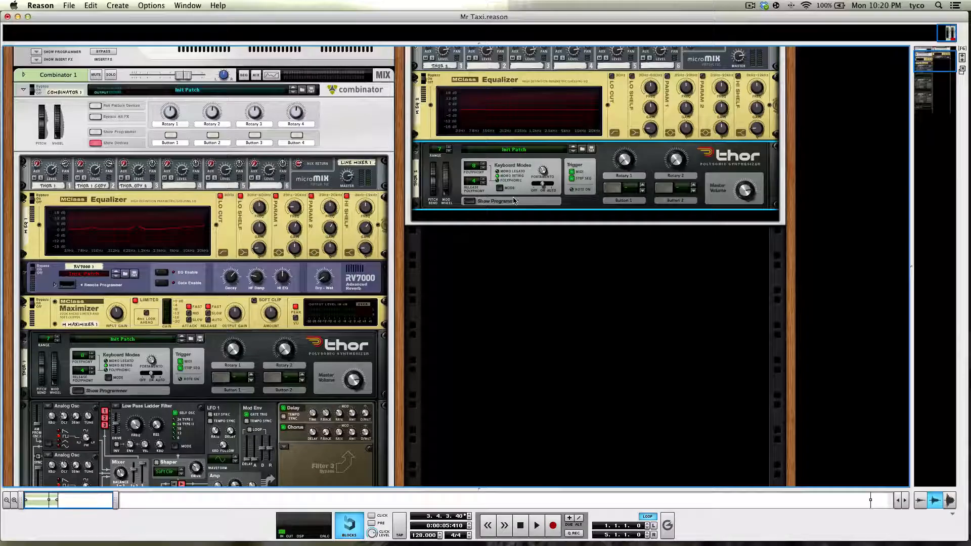
- Examine the notes of the melody clip in the sequencer, return to the rack and start playback
key(F7)
double_click(173, 230)
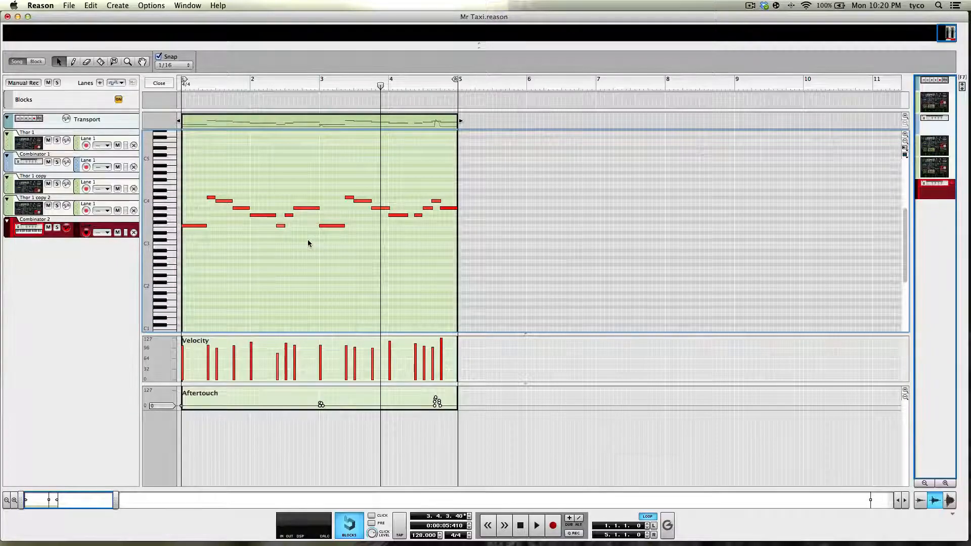
key(F6)
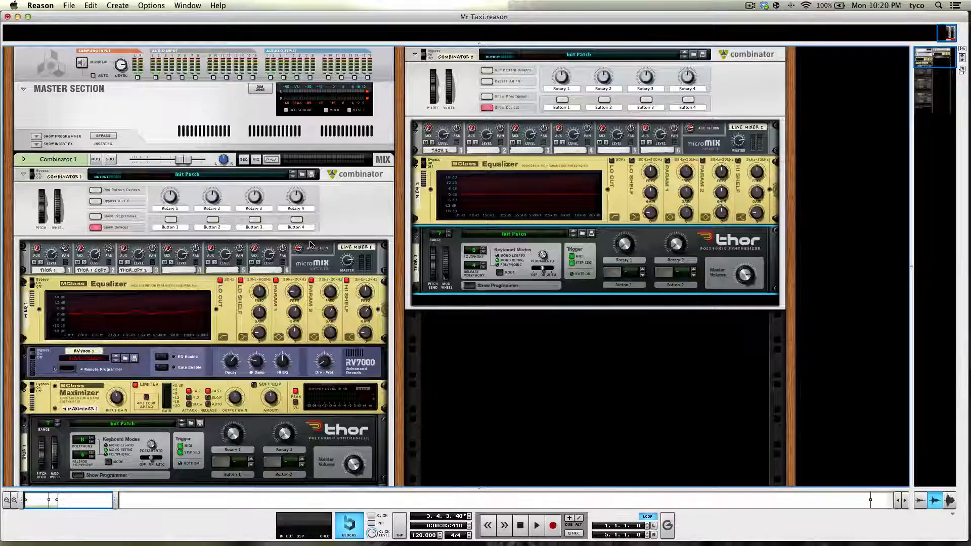
click(523, 527)
click(538, 528)
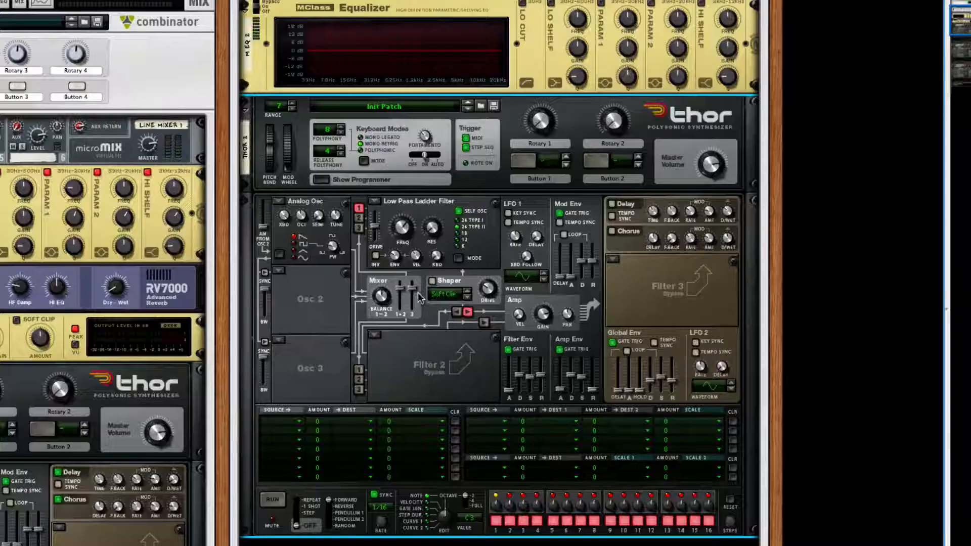
- Set the new Thor's oscillators 2 and 3 to Analog and route them into the Low Pass Ladder Filter
click(280, 273)
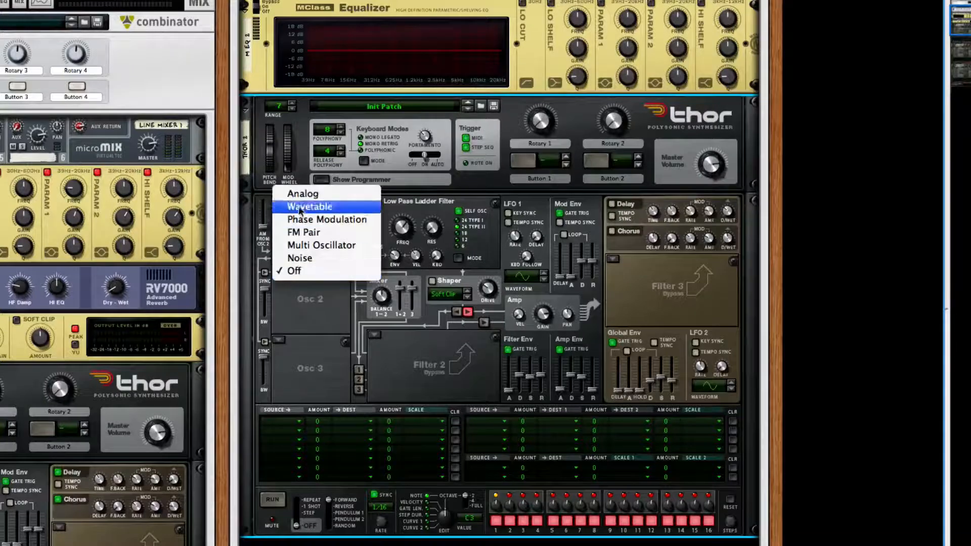
key(Escape)
click(282, 340)
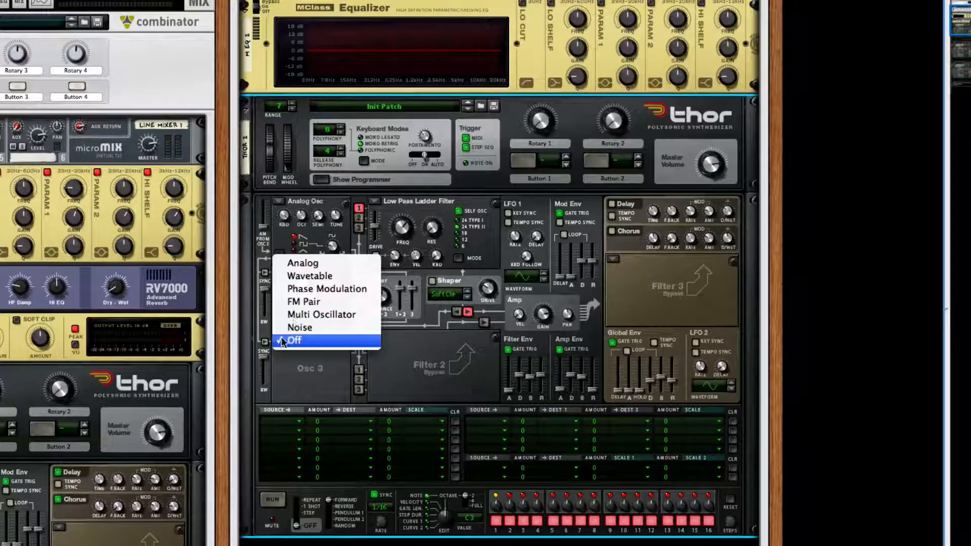
click(302, 263)
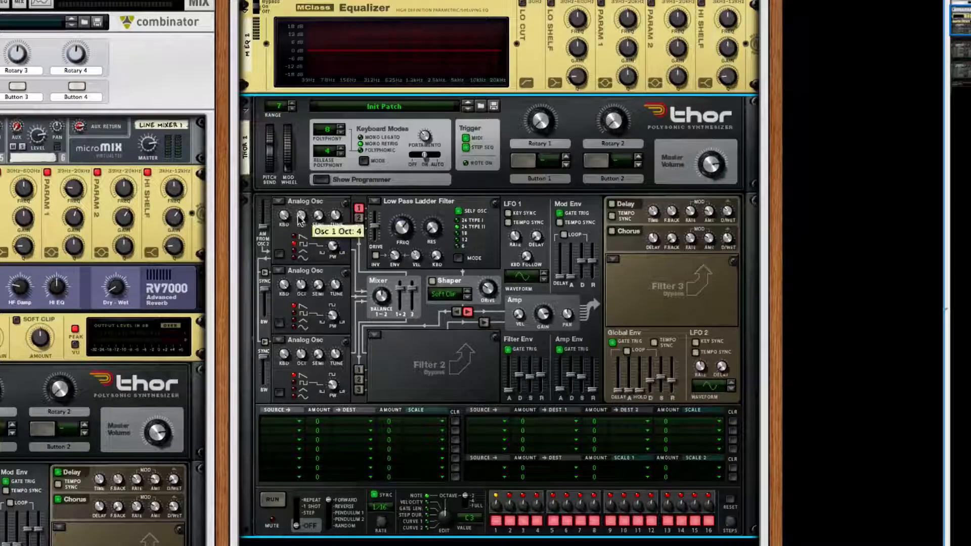
click(358, 228)
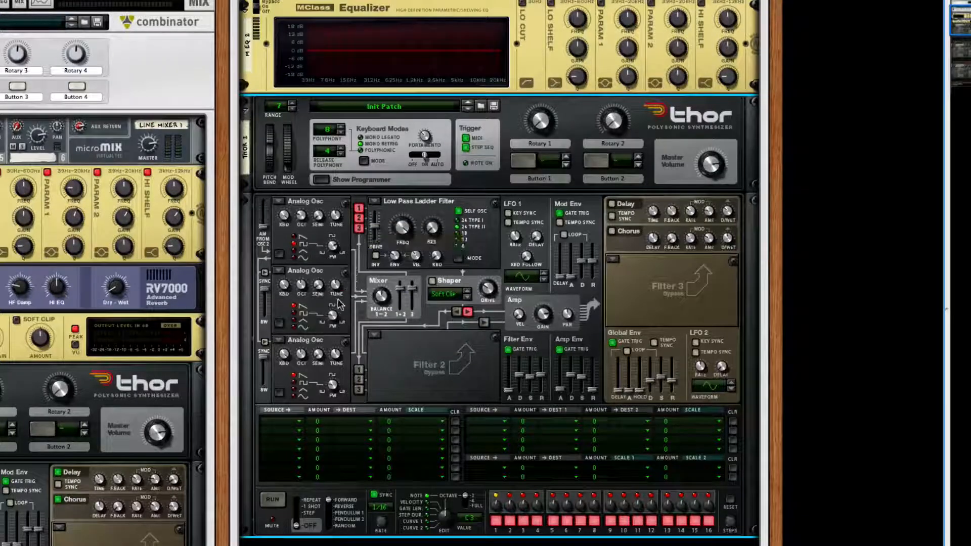
- Adjust the pulse width of Thor's oscillators 2 and 3
drag(332, 318, 335, 296)
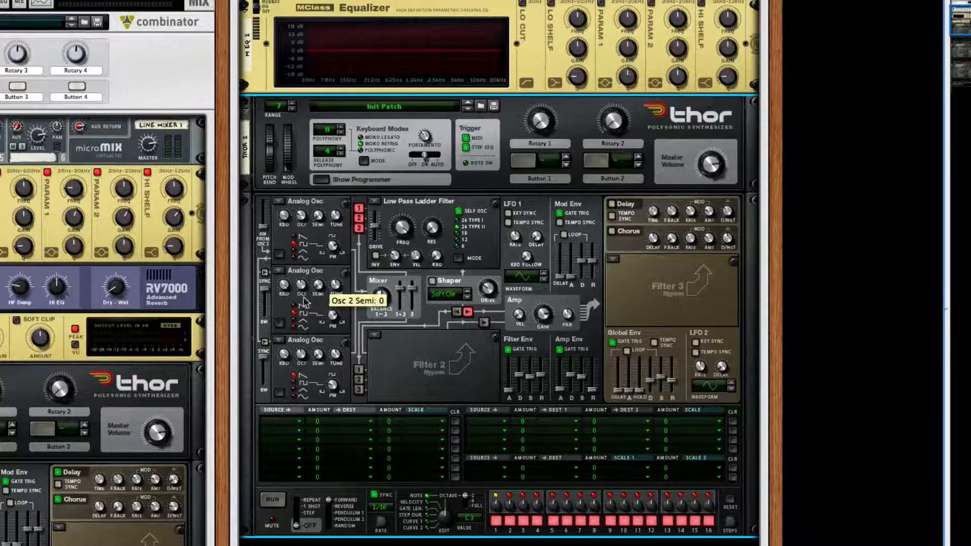
scroll(312, 315, down, 1)
scroll(311, 316, down, 1)
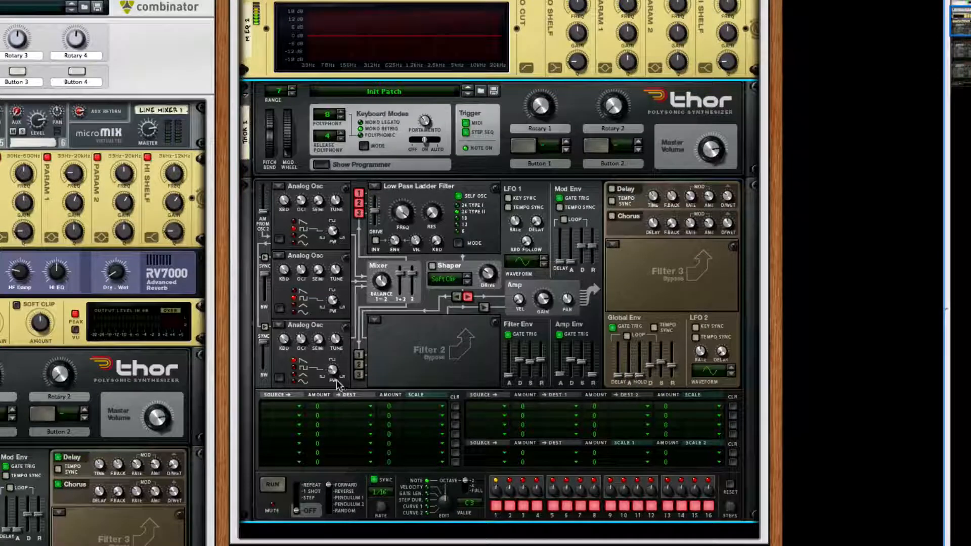
scroll(60, 434, down, 3)
scroll(61, 434, down, 2)
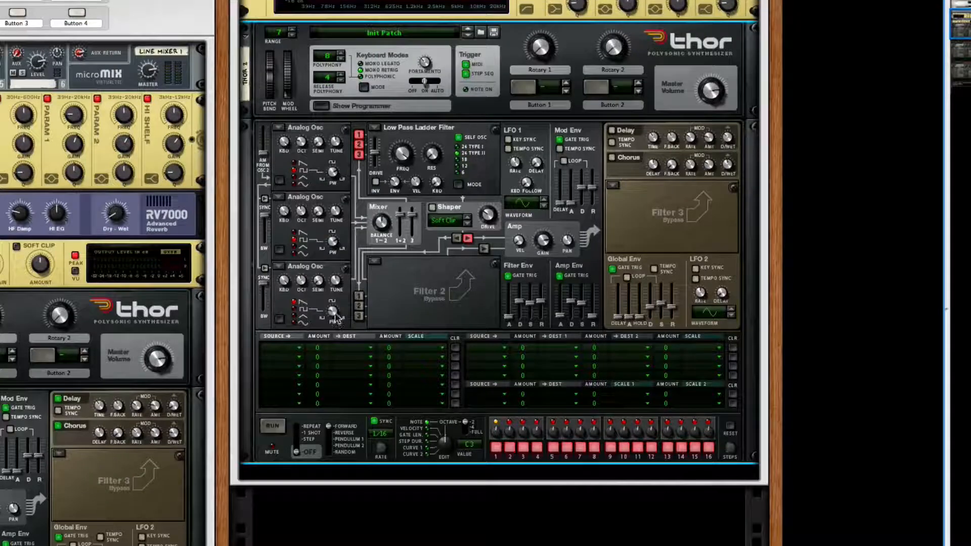
drag(336, 314, 336, 311)
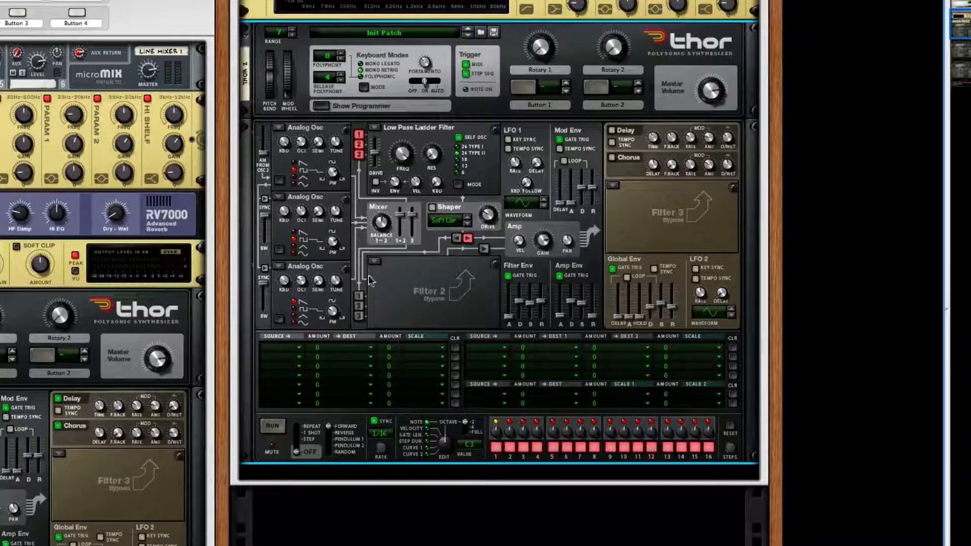
- Set LFO 1 as the source of the first three rows in Thor's modulation matrix
click(291, 349)
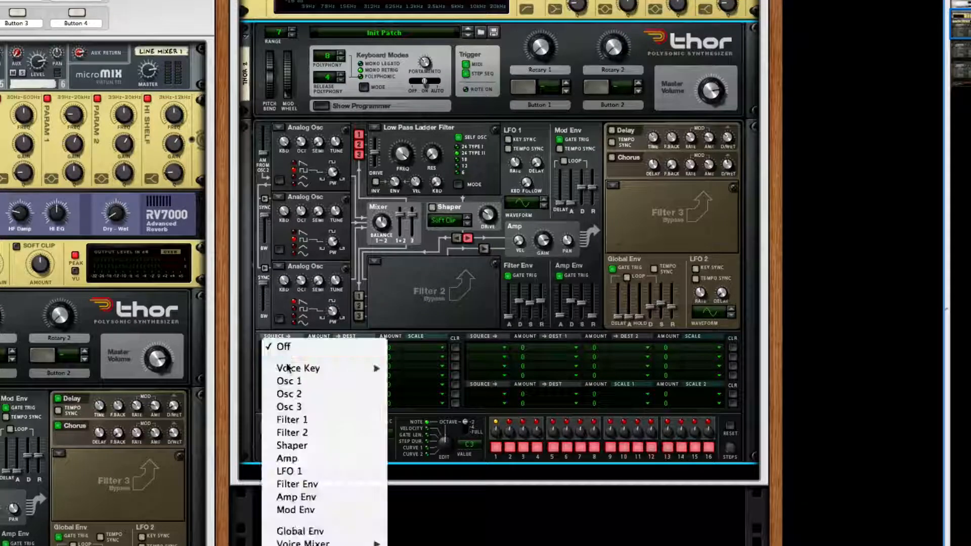
click(289, 471)
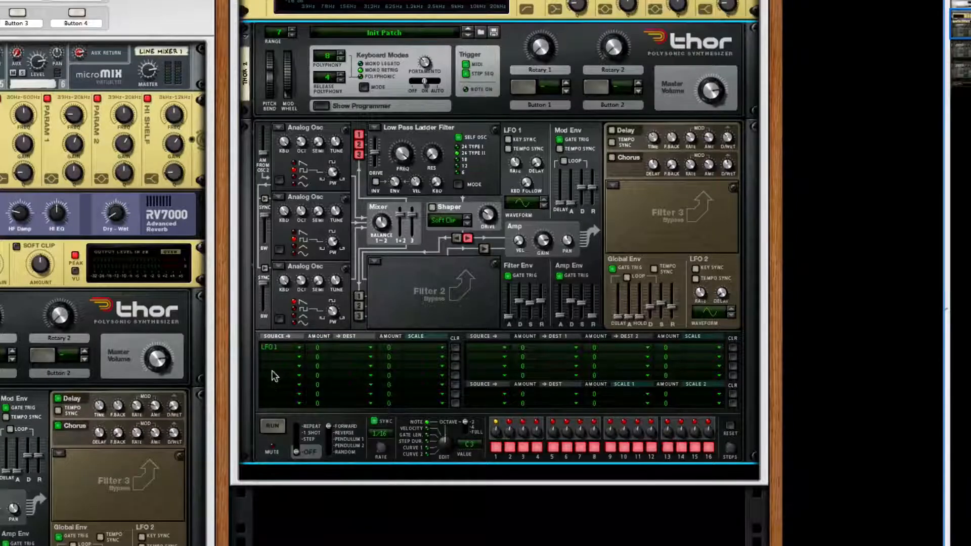
click(279, 358)
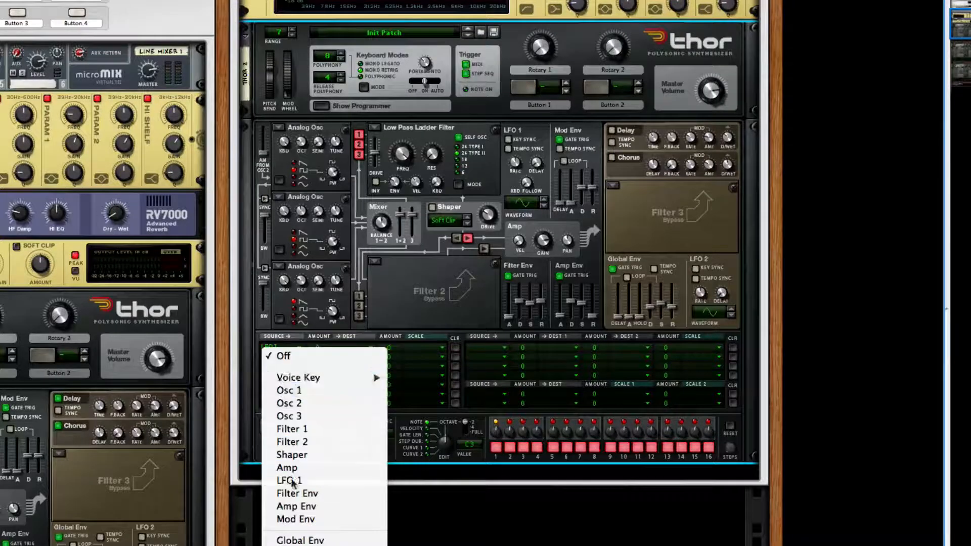
click(293, 481)
click(278, 368)
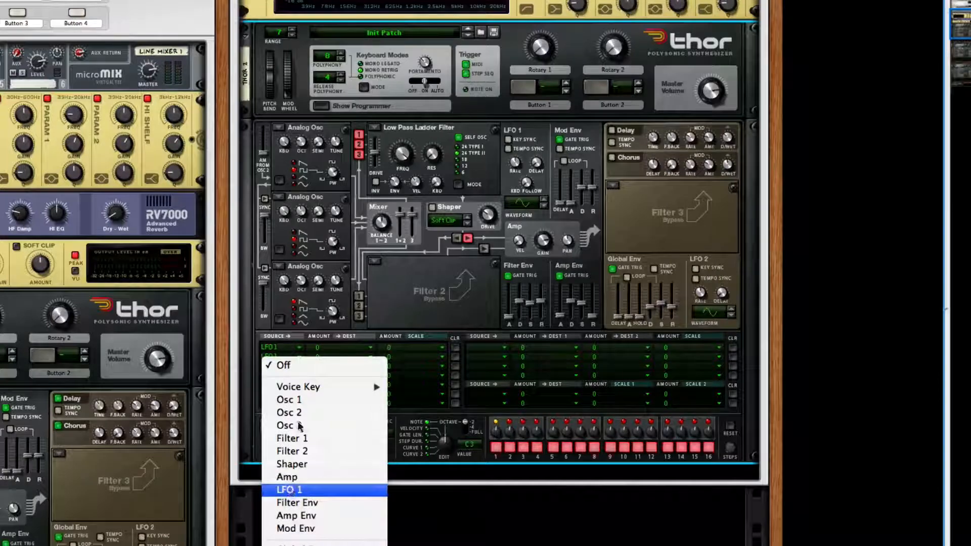
click(291, 490)
- Route the three LFO 1 modulation rows to the pitch of oscillators 1, 2 and 3 with an amount of 12 each
click(344, 349)
mouse_move(359, 369)
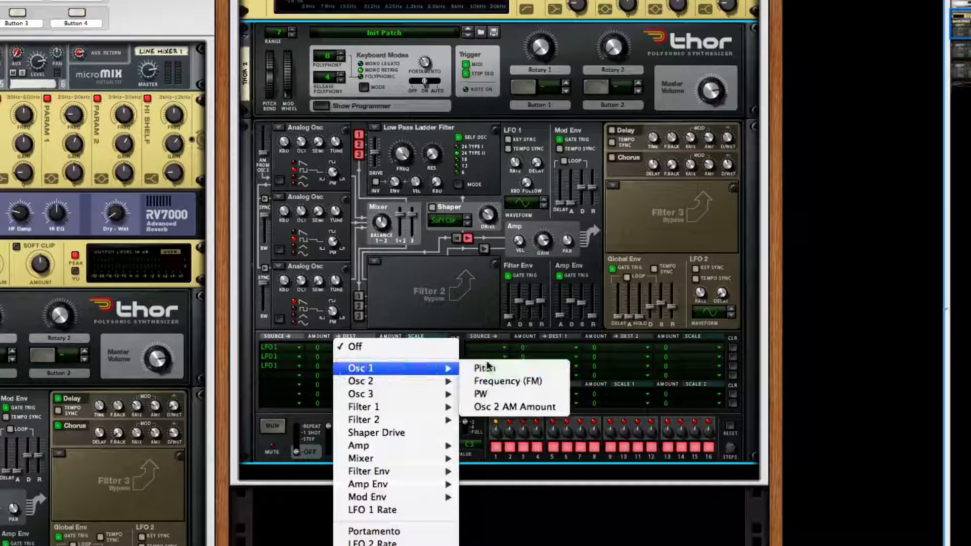
click(485, 369)
click(350, 357)
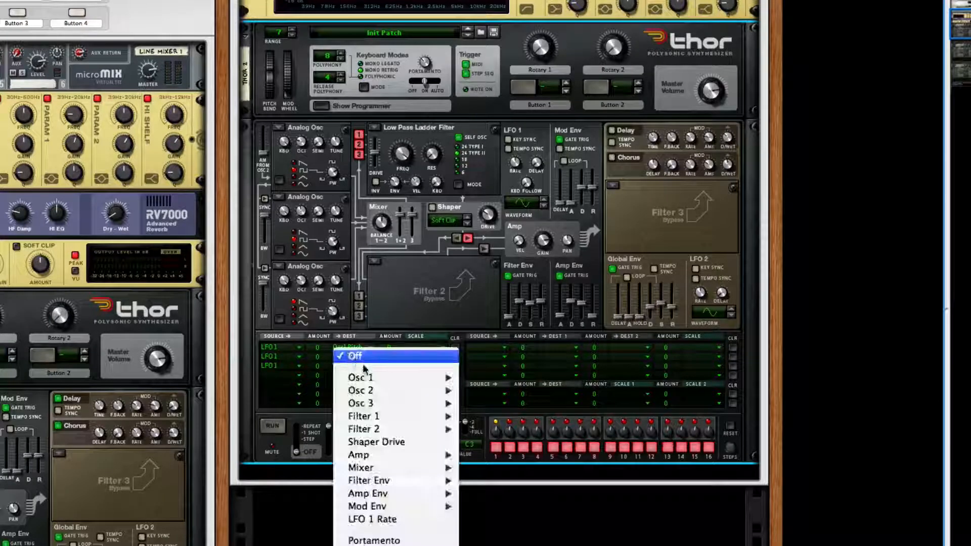
mouse_move(369, 392)
click(483, 391)
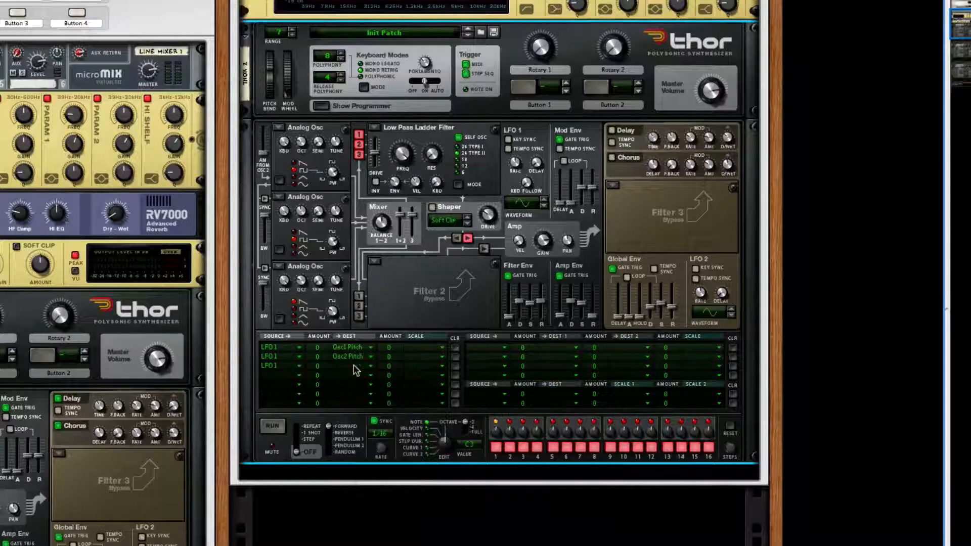
click(353, 368)
mouse_move(369, 413)
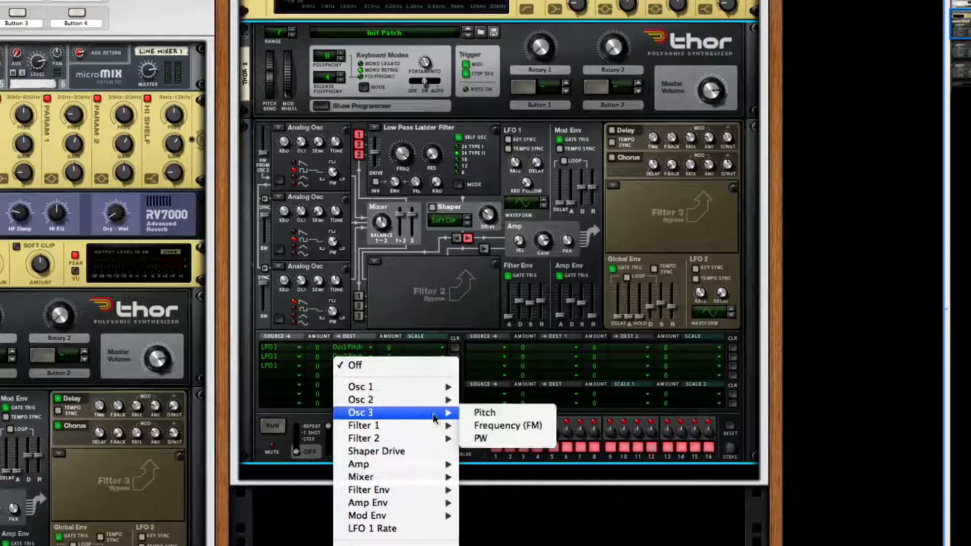
click(486, 413)
drag(322, 348, 324, 368)
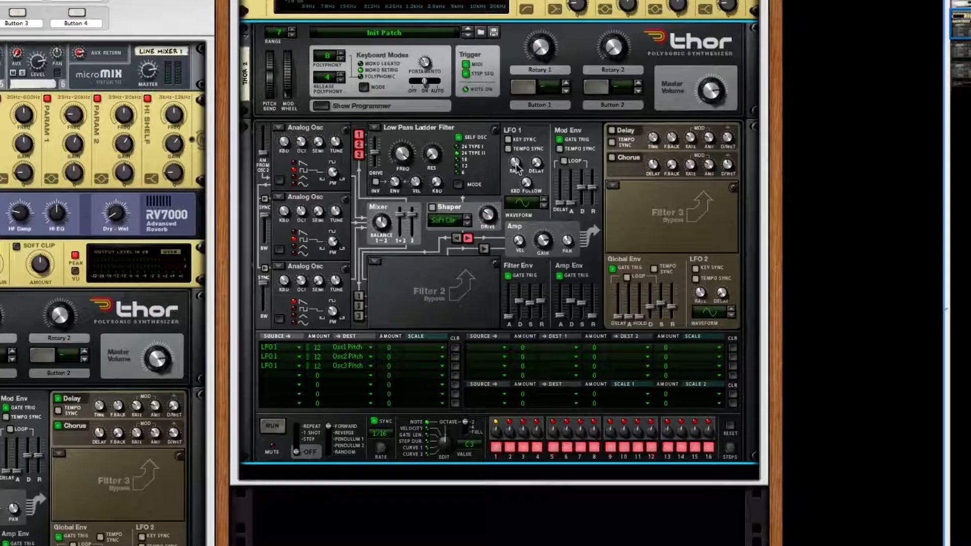
- Adjust Thor's LFO 1 rate and amp envelope attack, and raise the amp envelope's sustain to maximum
mouse_move(516, 166)
mouse_down()
mouse_move(514, 151)
mouse_move(515, 173)
mouse_up()
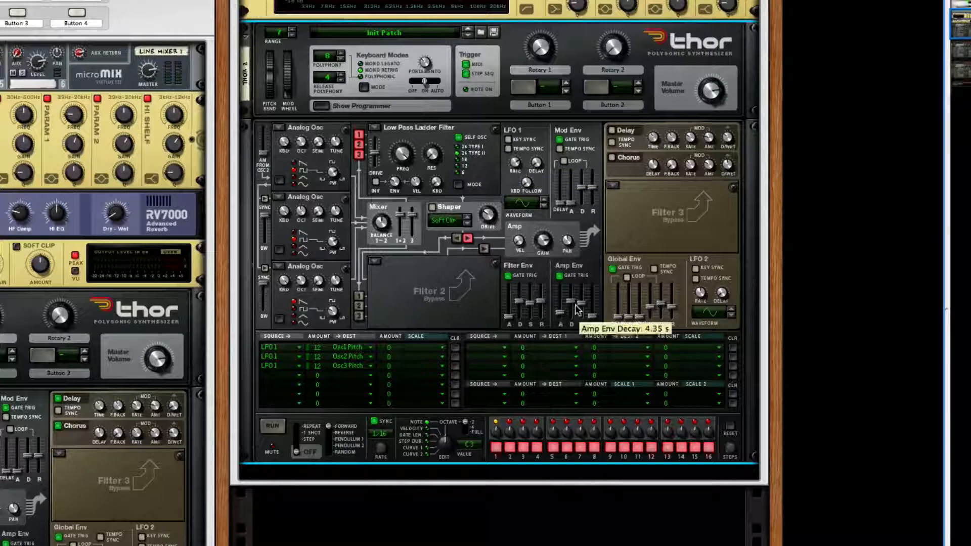
drag(582, 309, 582, 286)
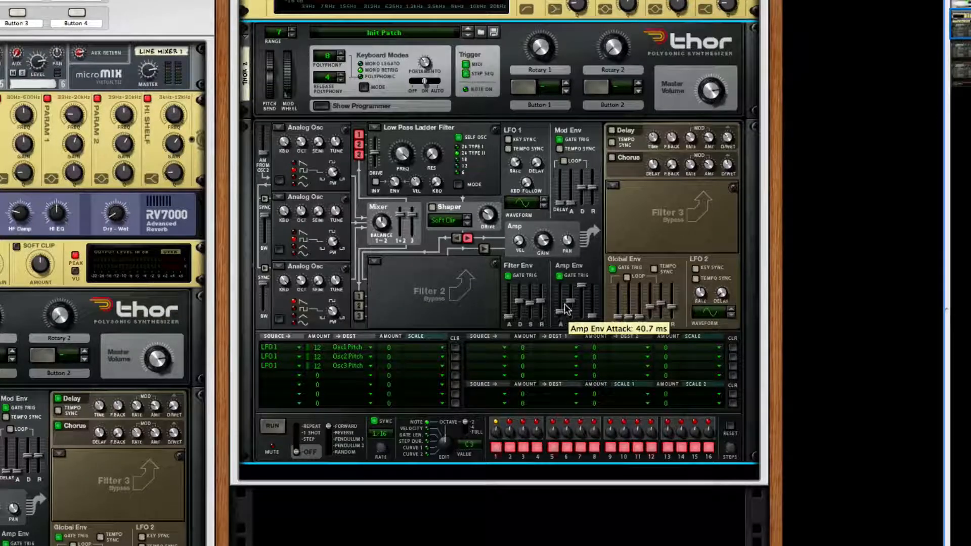
drag(560, 311, 561, 313)
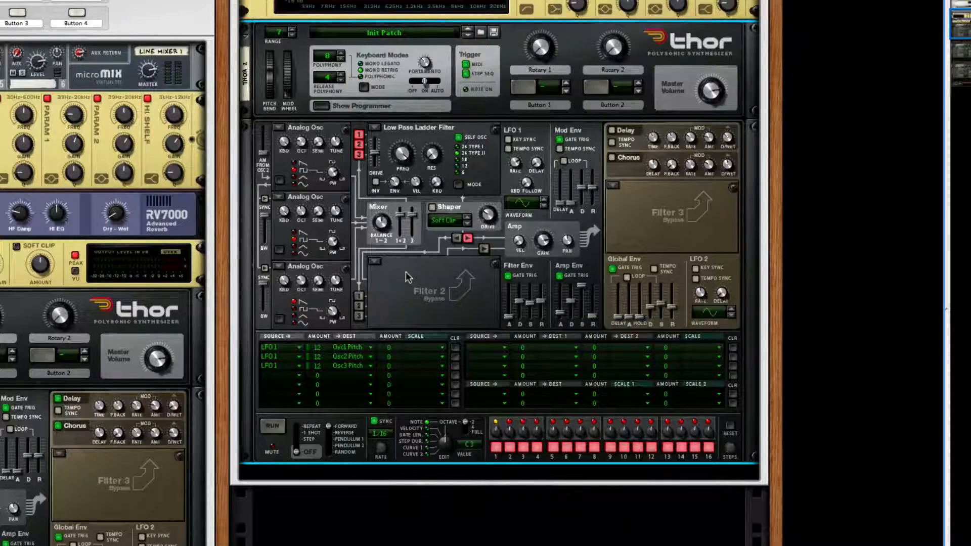
- Enable Thor's Chorus and Delay, lower the dry/wet of both effects and sync the delay to the tempo
scroll(408, 277, down, 1)
click(614, 136)
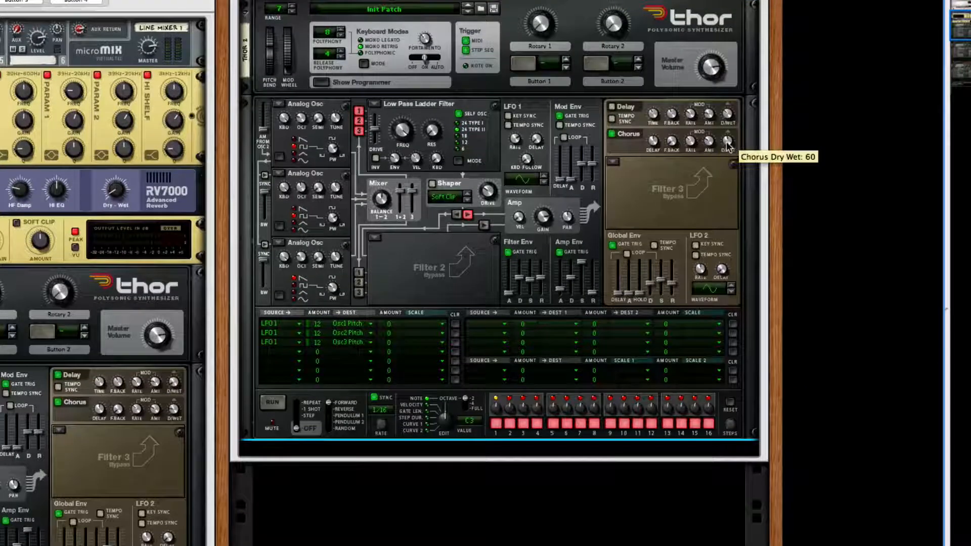
drag(728, 144, 729, 163)
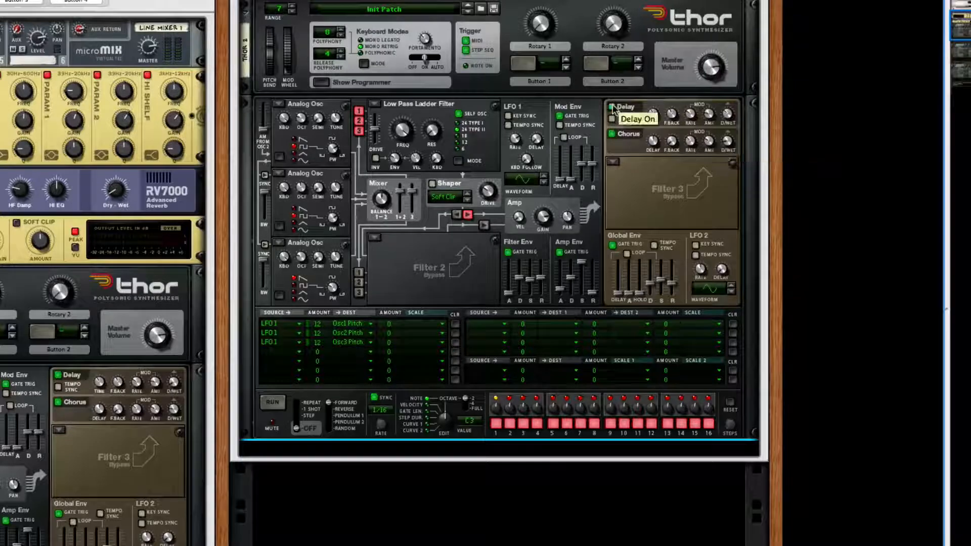
drag(730, 127, 730, 132)
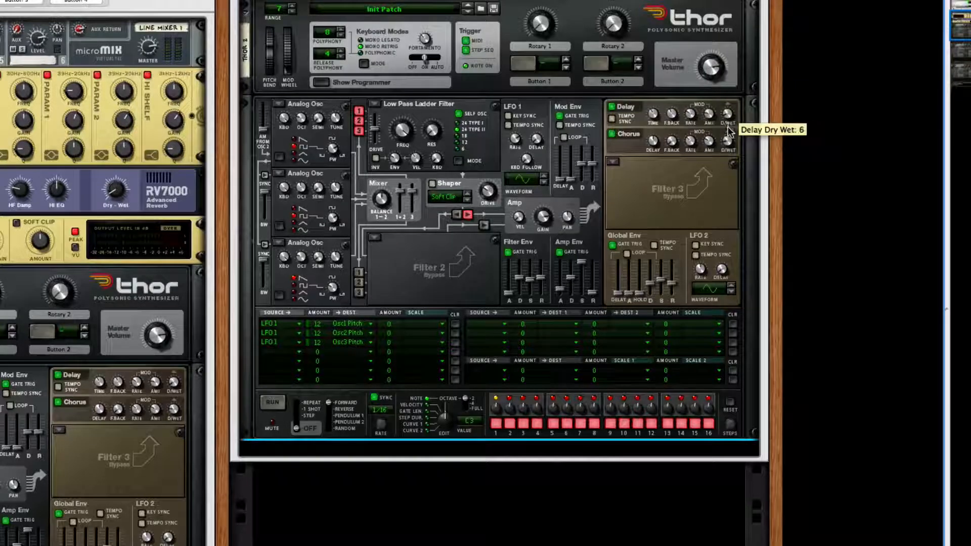
click(614, 119)
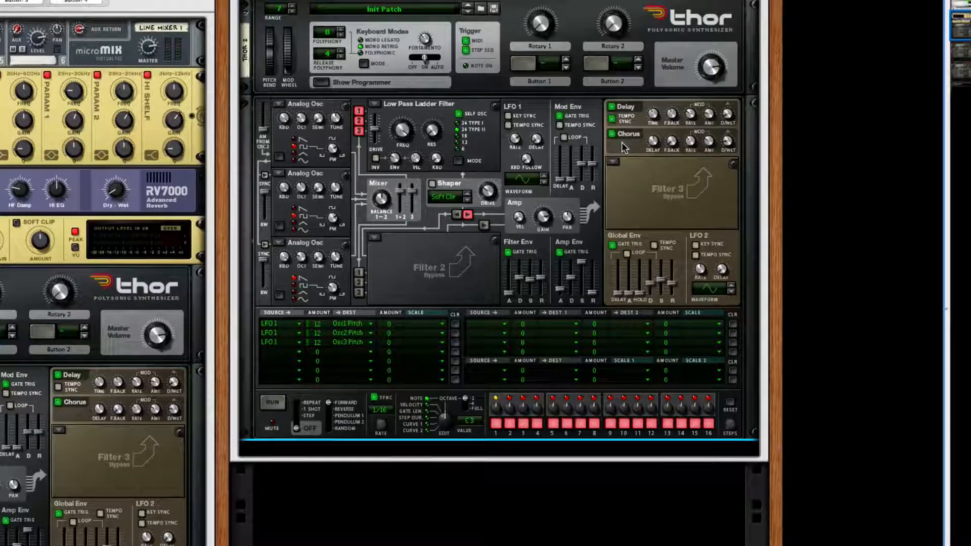
- Duplicate the finished Thor twice inside the new Combinator
scroll(612, 221, down, 1)
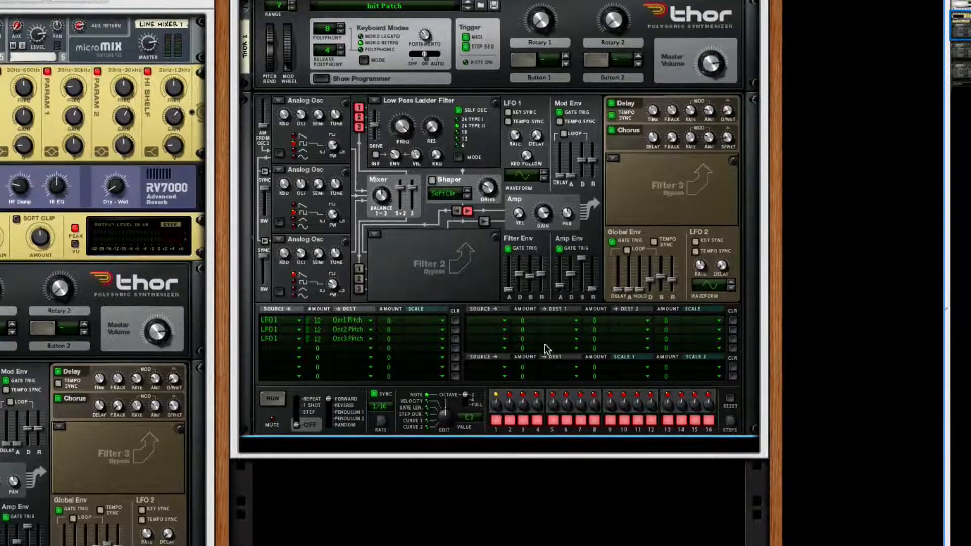
scroll(462, 315, up, 5)
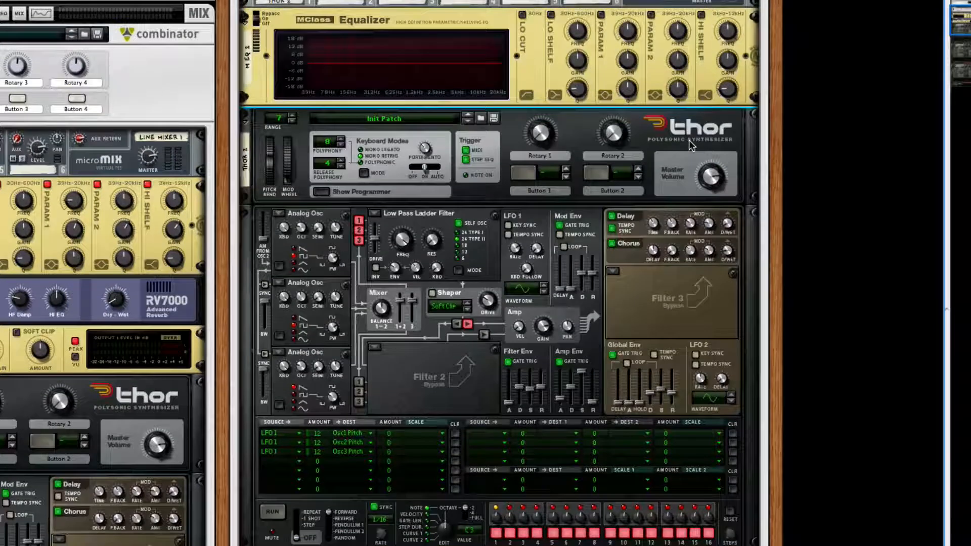
key(ctrl+v)
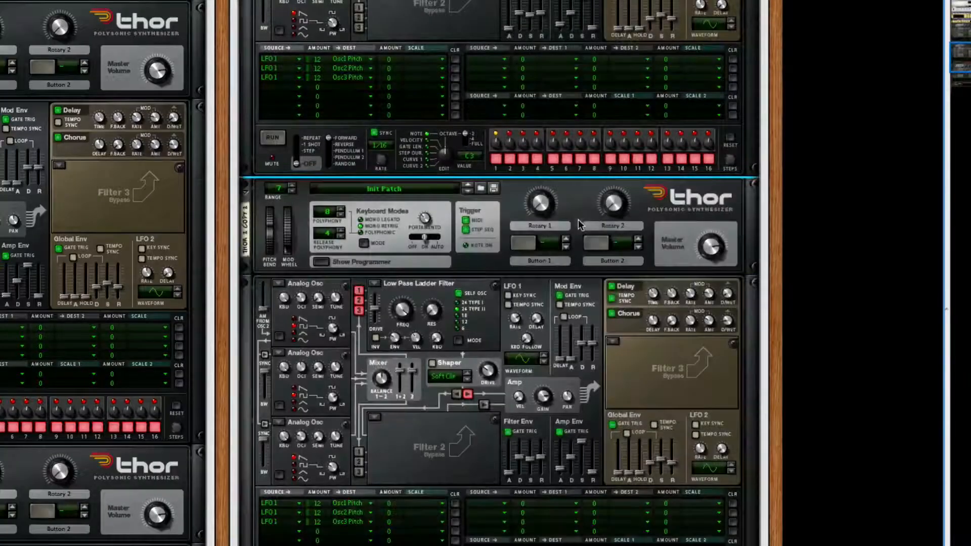
- Cable the two Thor copies' main stereo outputs into channels 2 and 3 of Line Mixer 2 at the back of the rack
key(Tab)
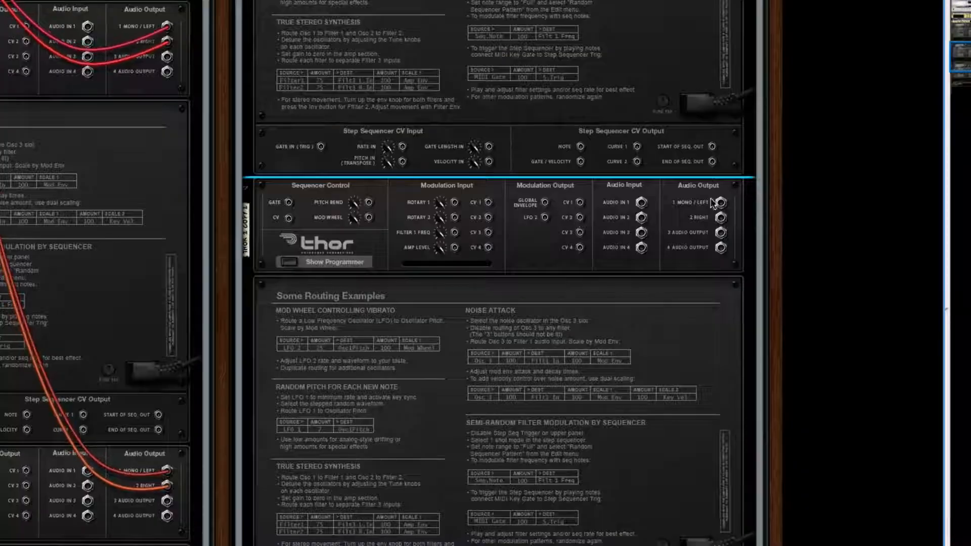
scroll(600, 103, up, 10)
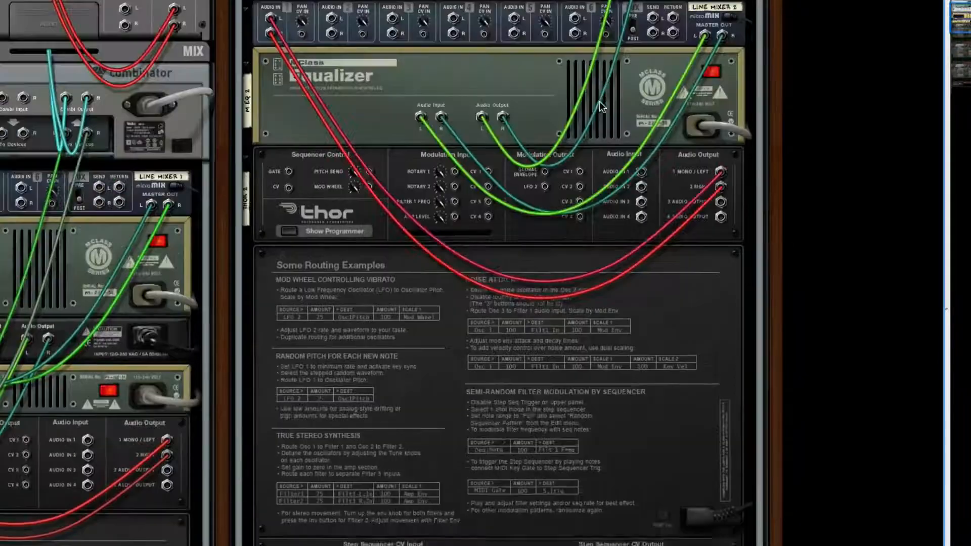
scroll(607, 122, down, 1)
scroll(617, 155, down, 3)
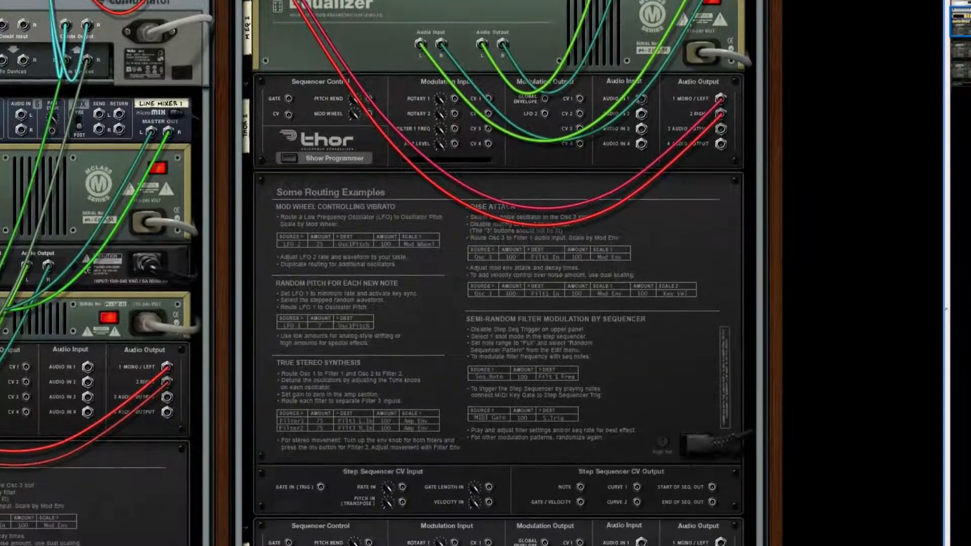
drag(721, 542, 332, 76)
scroll(529, 323, down, 5)
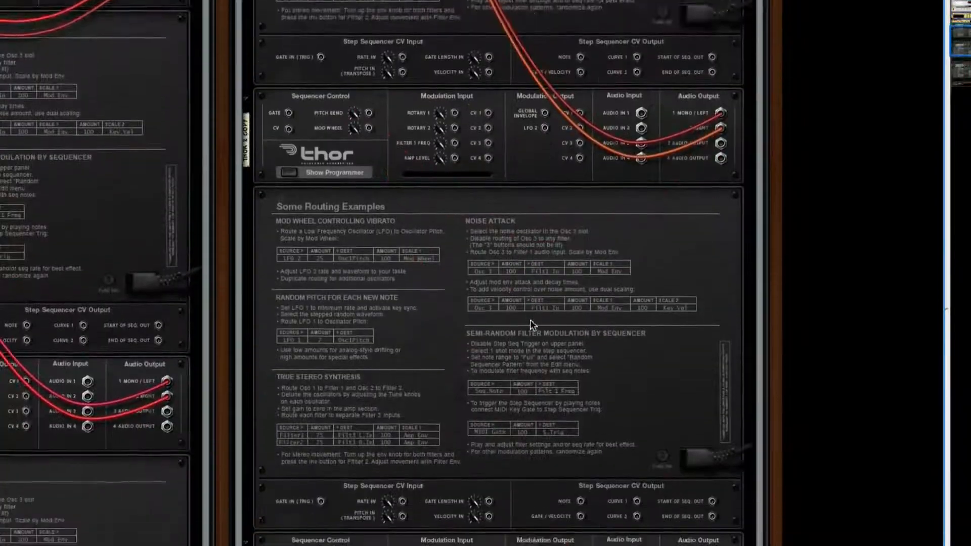
scroll(531, 322, down, 5)
drag(722, 452, 360, 59)
key(Tab)
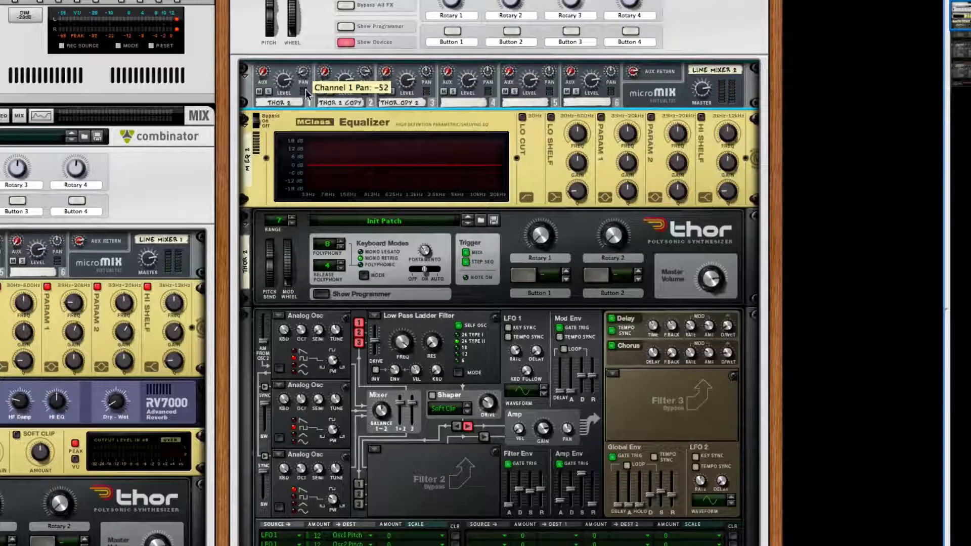
- Set the first Thor's delay dry/wet to 4 and its chorus dry/wet to 10
scroll(305, 91, up, 2)
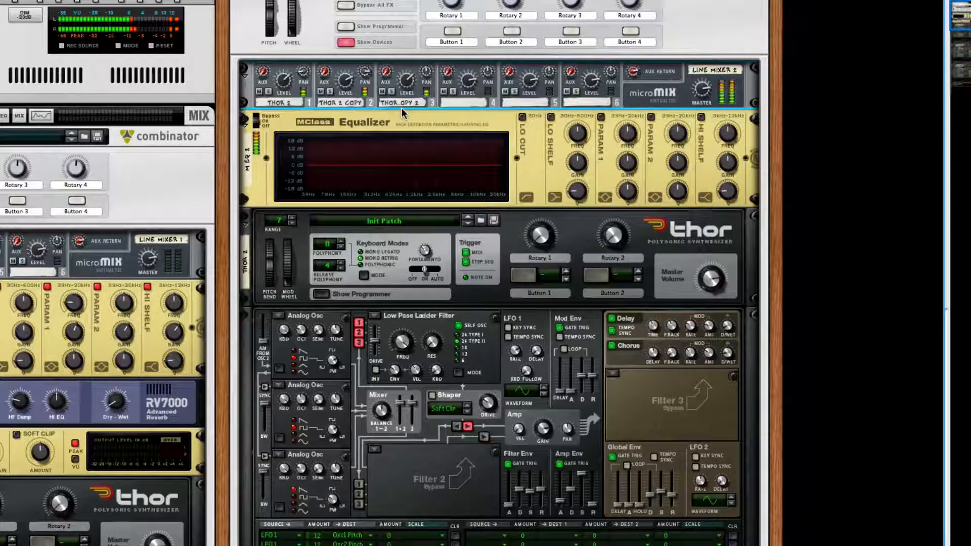
scroll(404, 148, down, 5)
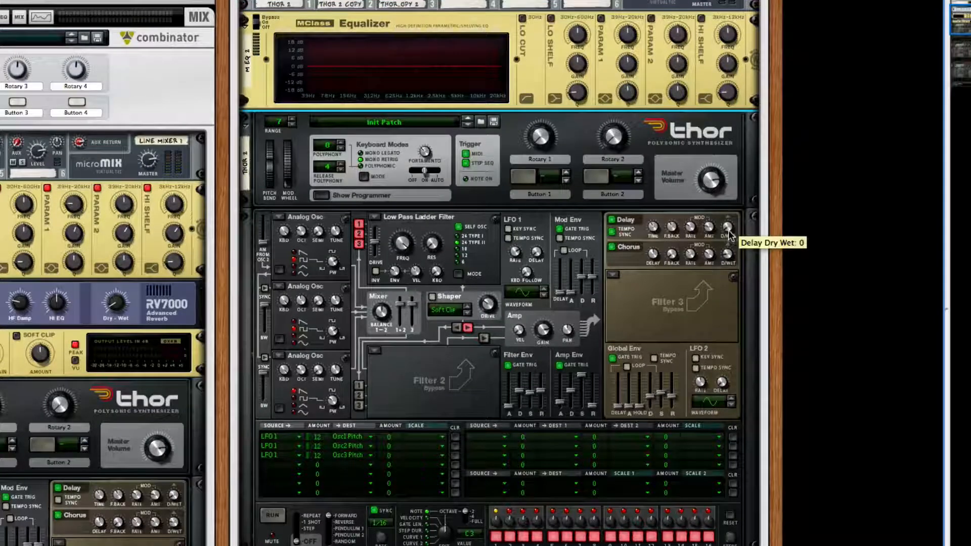
drag(729, 233, 729, 232)
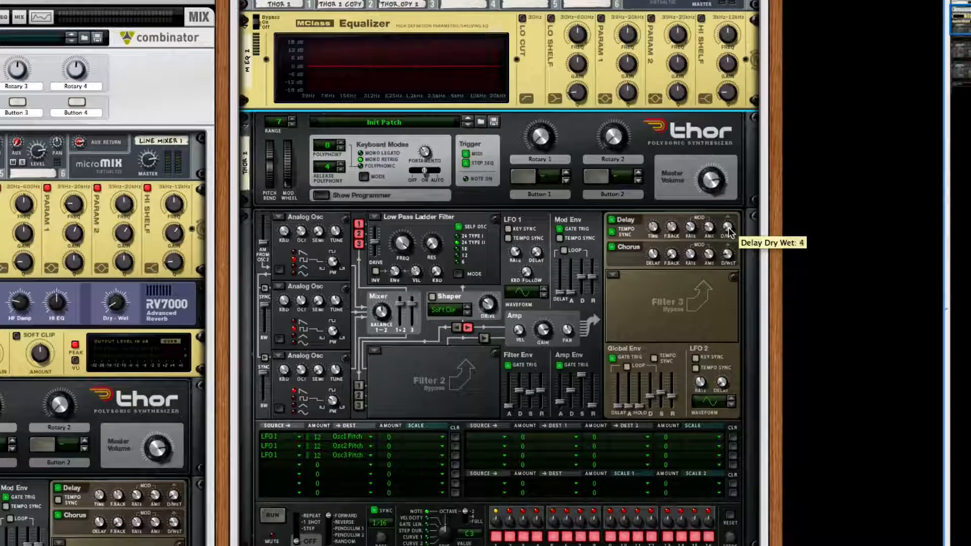
drag(729, 253, 729, 254)
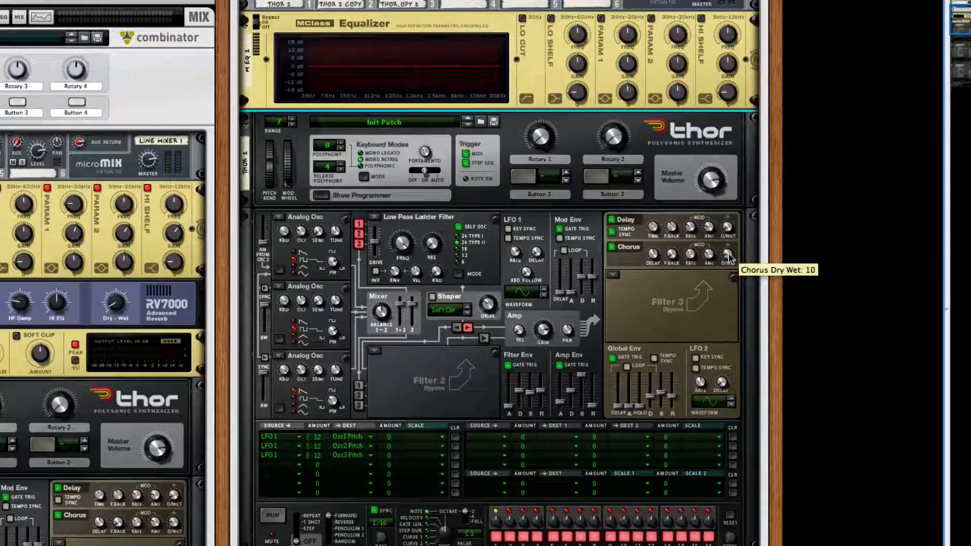
- Adjust the first Thor copy's chorus dry/wet and set its delay dry/wet to 6
scroll(477, 204, down, 1)
scroll(478, 202, down, 8)
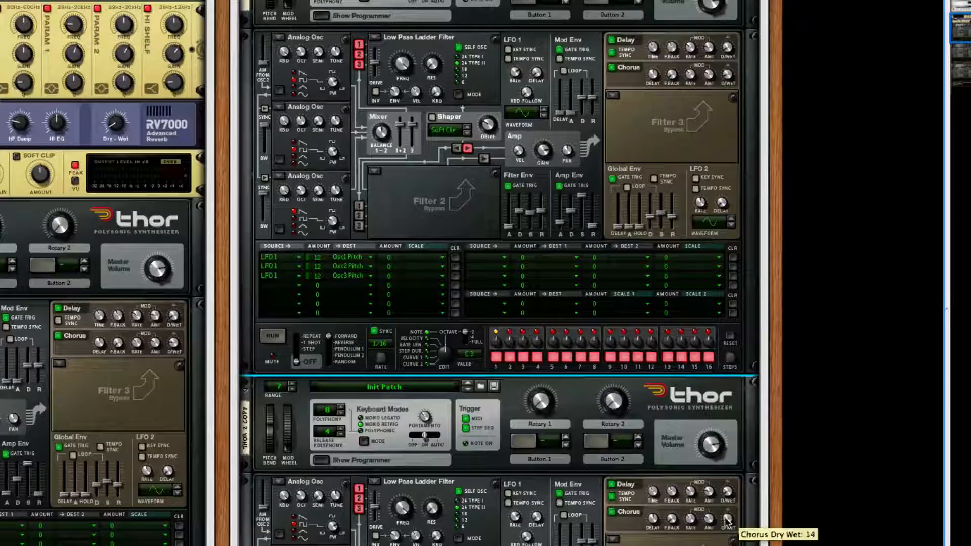
drag(729, 517, 728, 519)
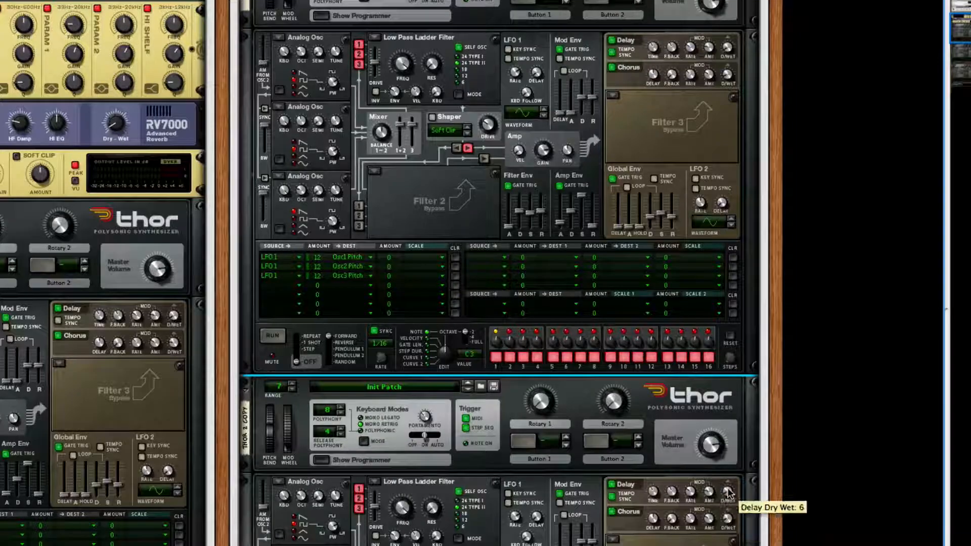
- Disconnect oscillators 1 and 2 from the Low Pass Ladder Filter in the second Thor copy
scroll(613, 520, down, 8)
scroll(612, 518, up, 13)
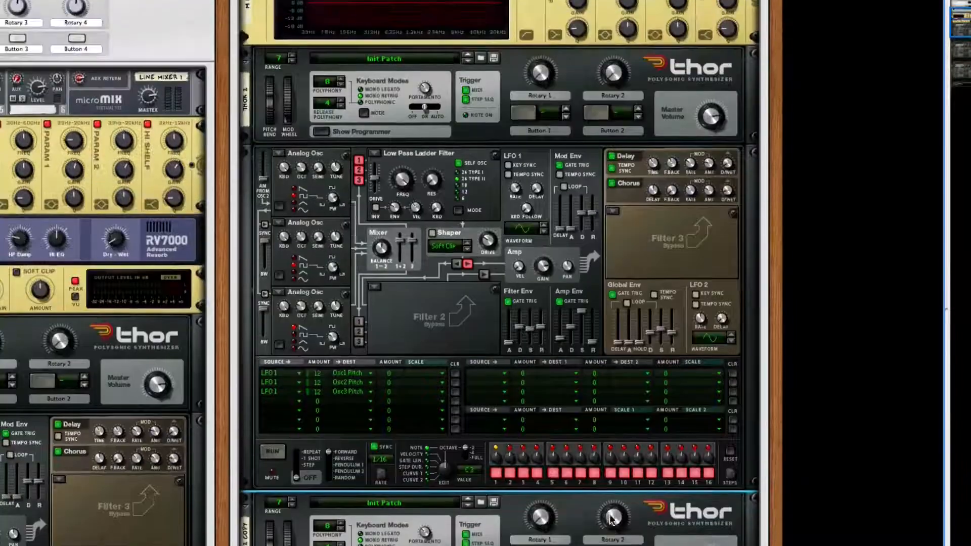
scroll(612, 518, up, 10)
scroll(521, 400, down, 6)
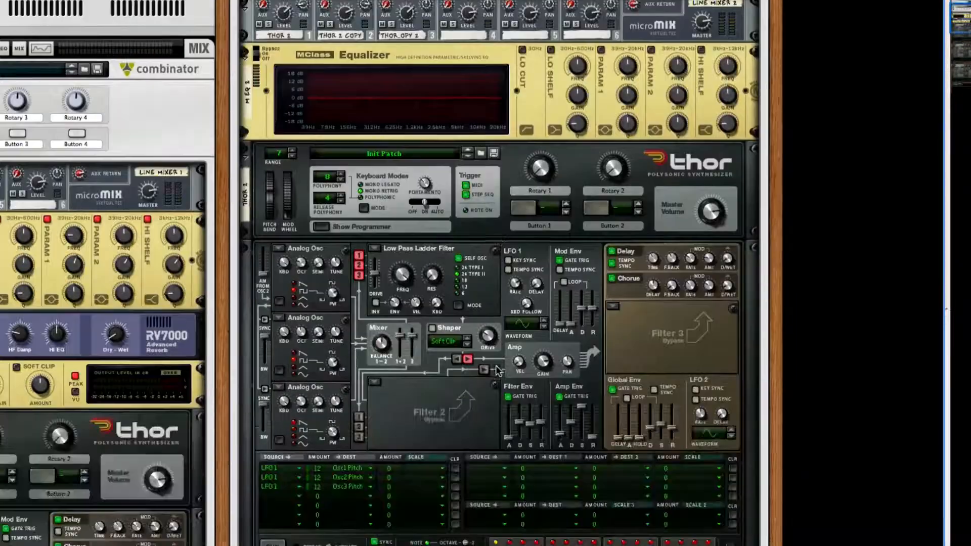
scroll(496, 367, down, 20)
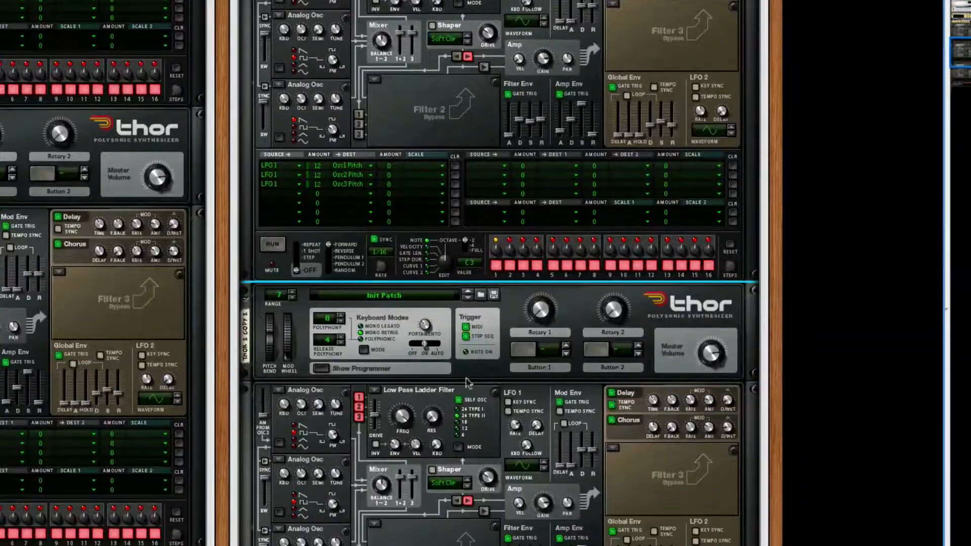
scroll(468, 383, down, 7)
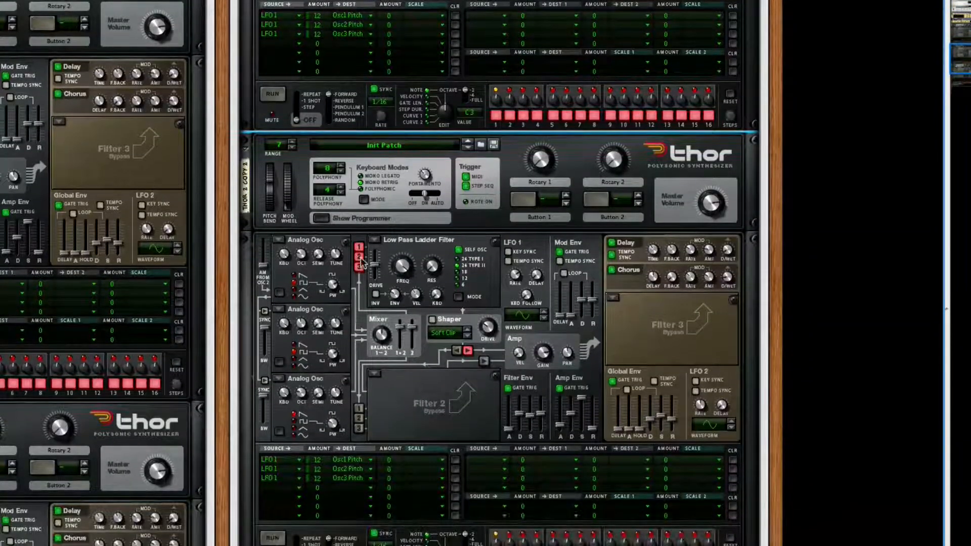
click(360, 257)
click(359, 247)
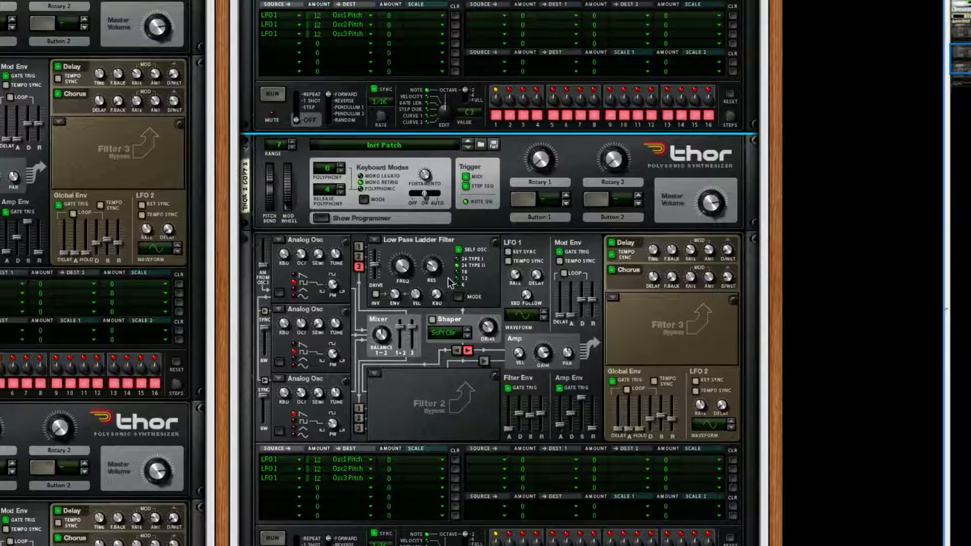
- Enable the lo cut, lo shelf, both parametric and hi shelf bands on the new Combinator's MClass Equalizer
scroll(450, 284, up, 20)
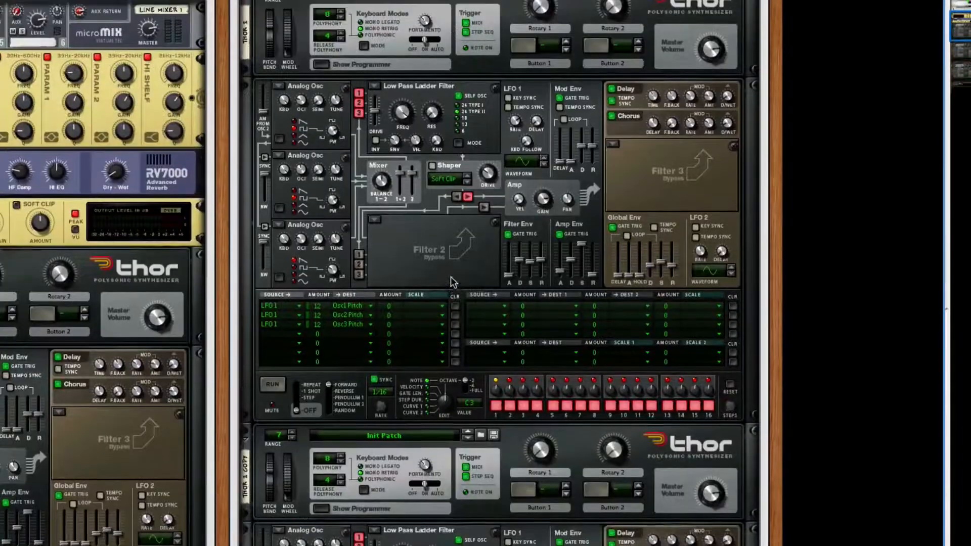
scroll(452, 290, up, 5)
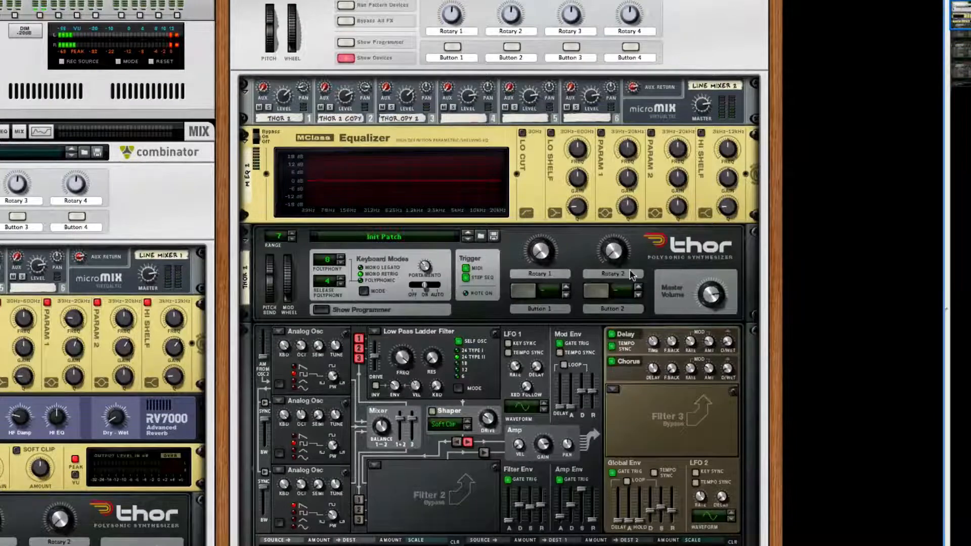
click(523, 133)
click(550, 132)
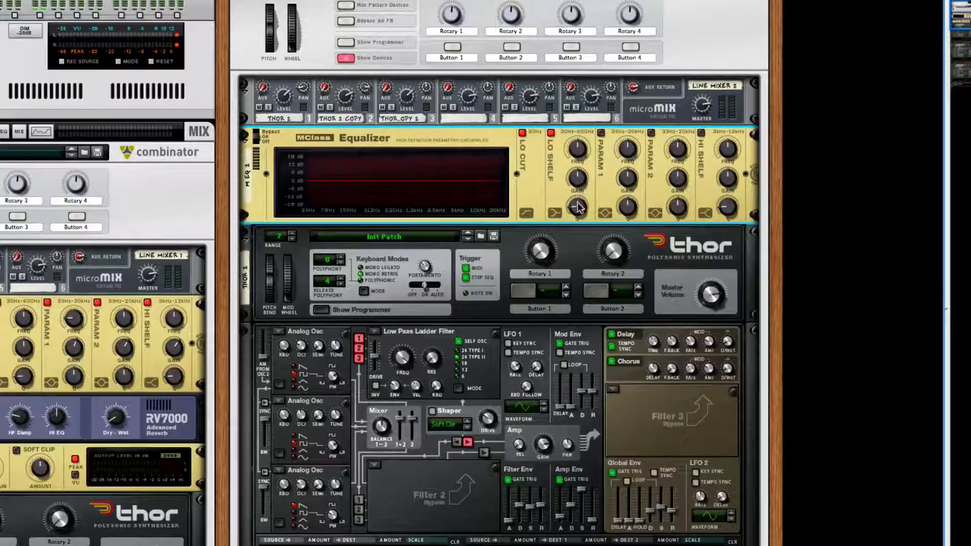
click(601, 133)
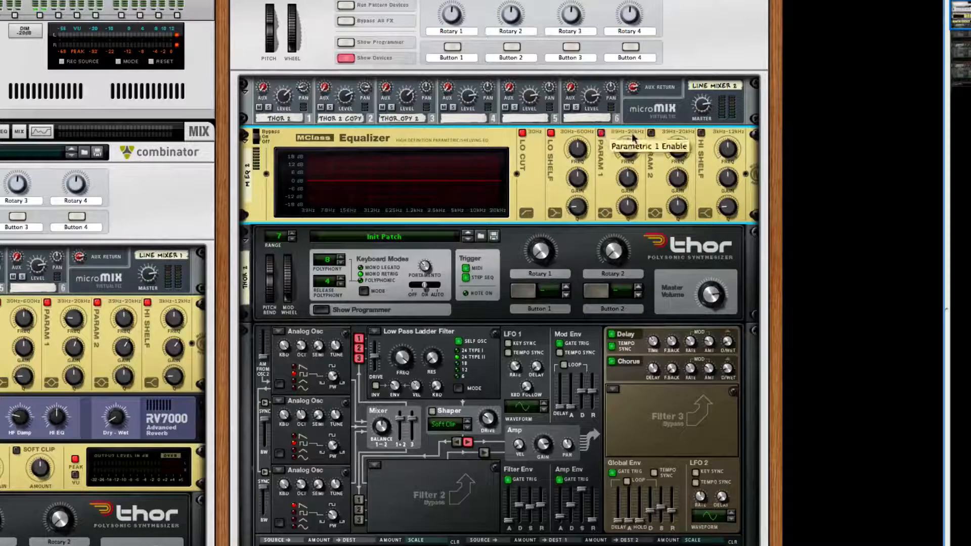
click(652, 132)
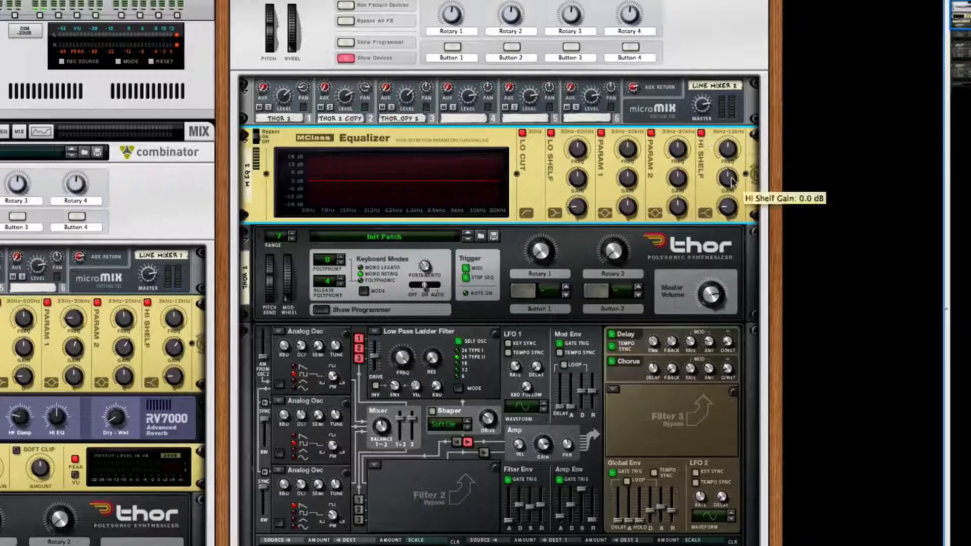
- Shape the equalizer curve by boosting the hi shelf, parametric 2 by 4.0 dB, and parametric 1 at a lower frequency
drag(733, 179, 682, 181)
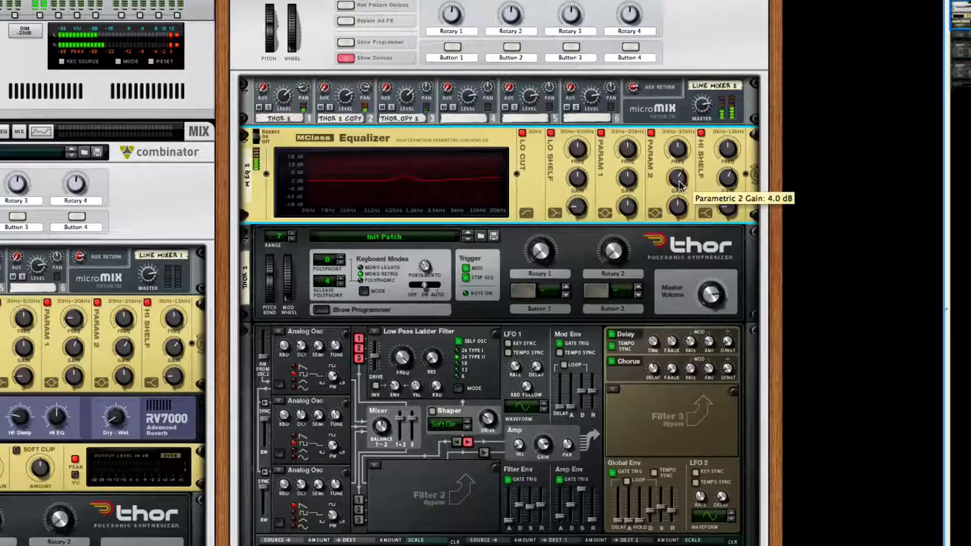
drag(629, 185, 629, 159)
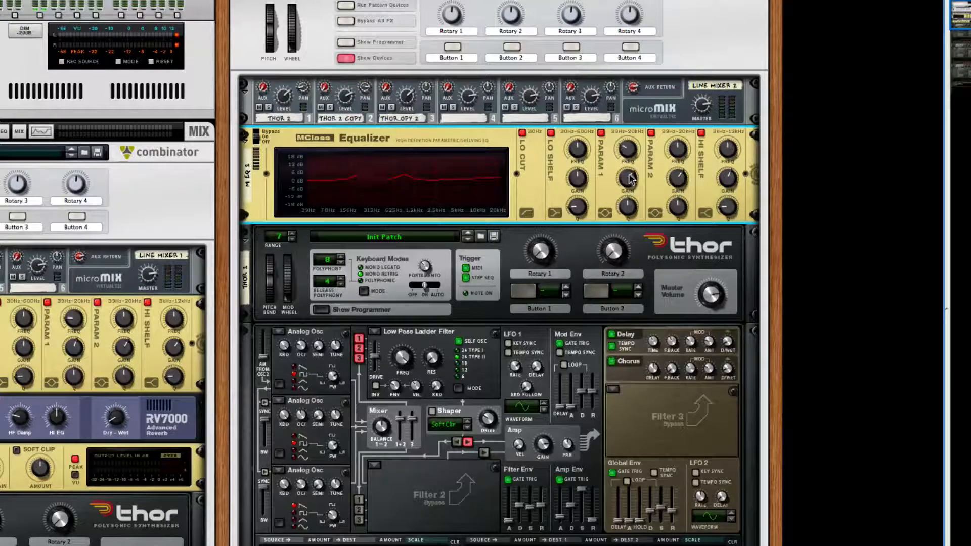
drag(630, 180, 630, 183)
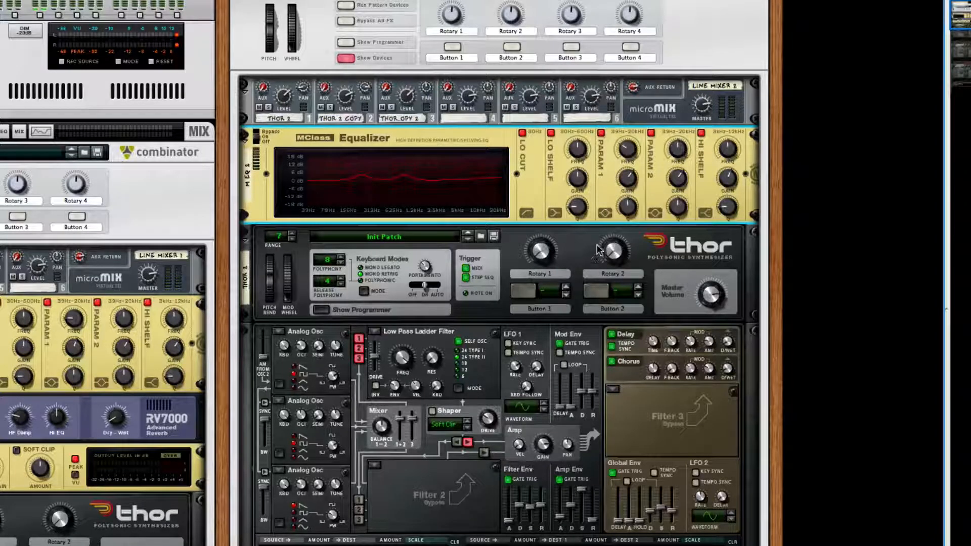
key(space)
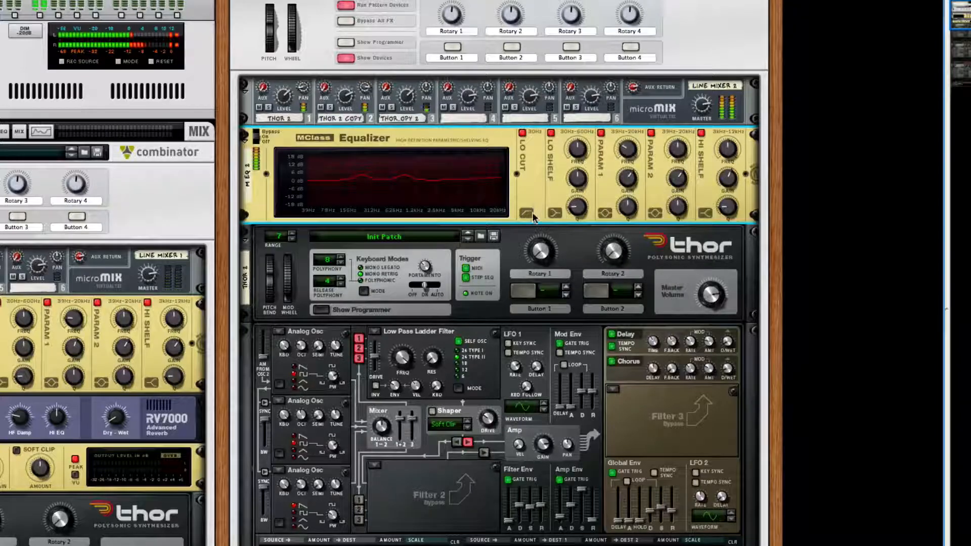
key(space)
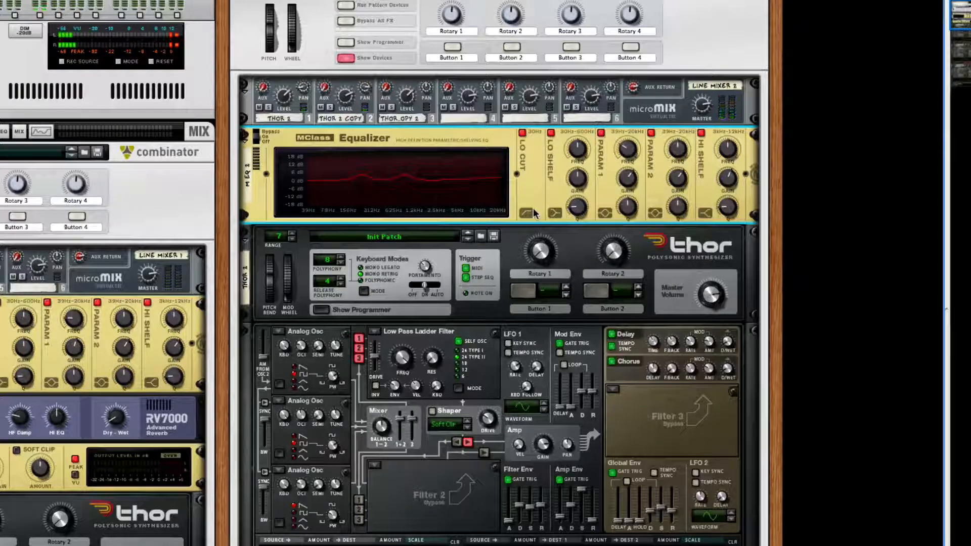
- Add an RV7000 Advanced Reverb after the equalizer and lower its dry/wet mix
right_click(533, 208)
mouse_move(588, 355)
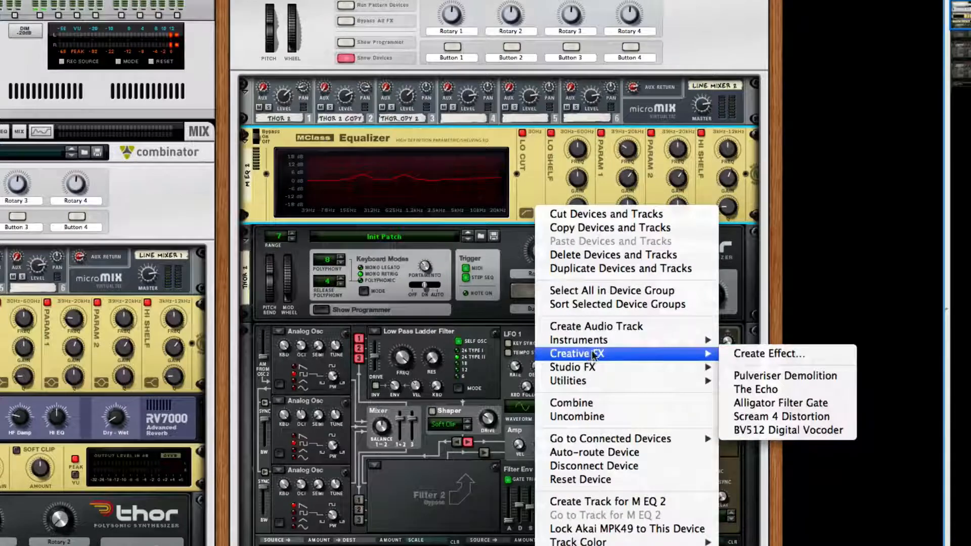
mouse_move(598, 380)
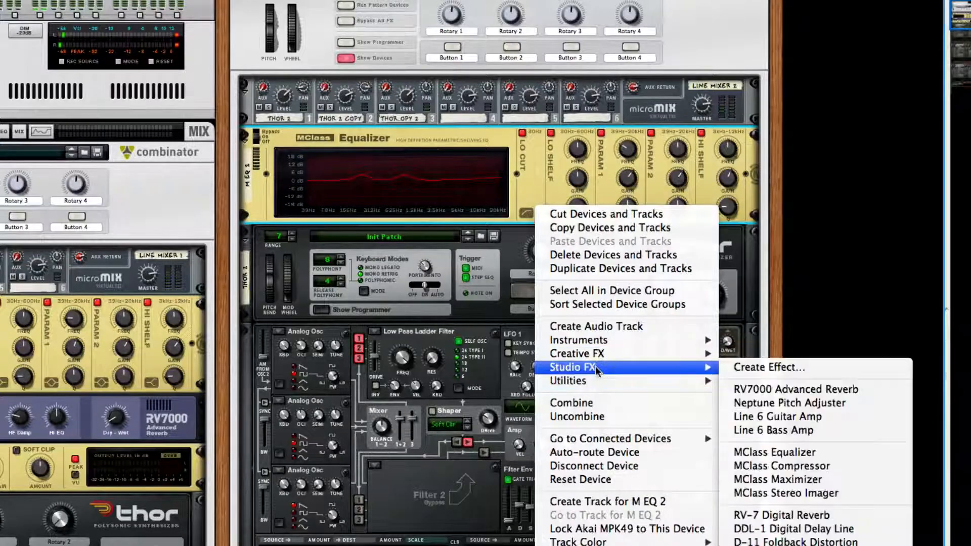
click(796, 389)
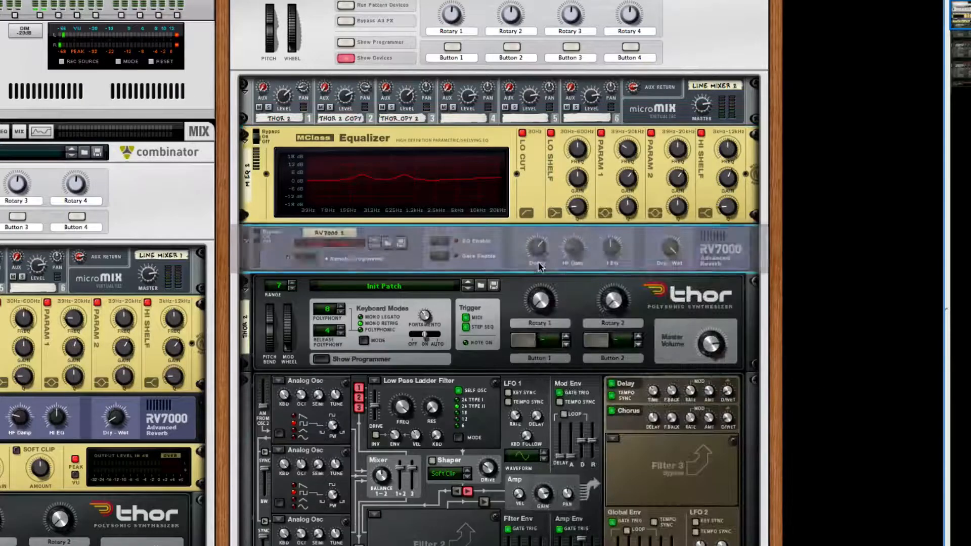
drag(668, 250, 666, 292)
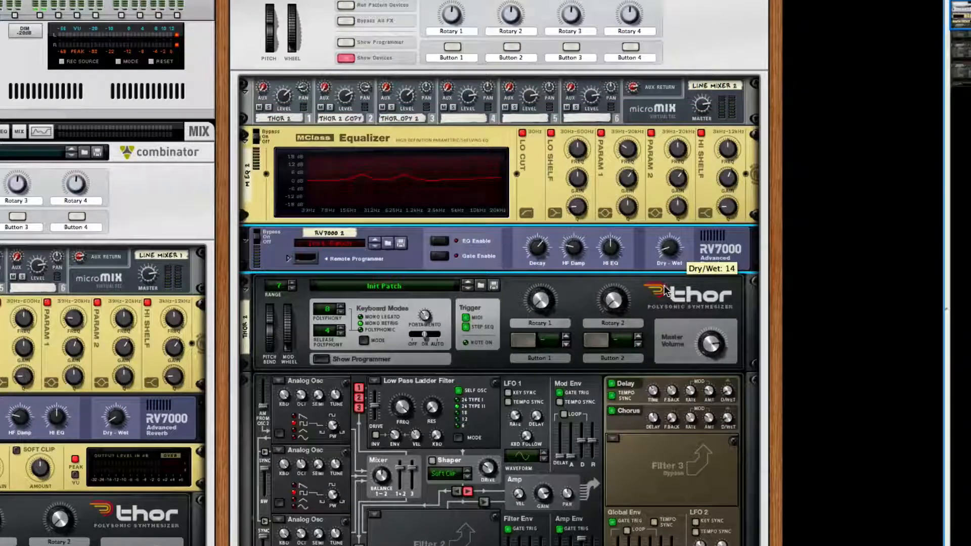
- Add an MClass Maximizer after the RV7000 reverb and set its input gain to -3.8 dB
right_click(641, 266)
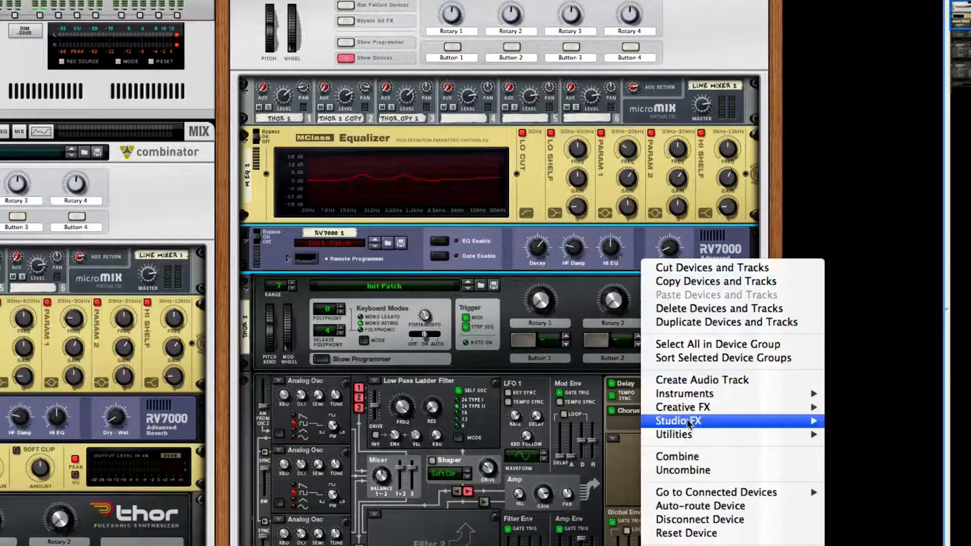
mouse_move(691, 423)
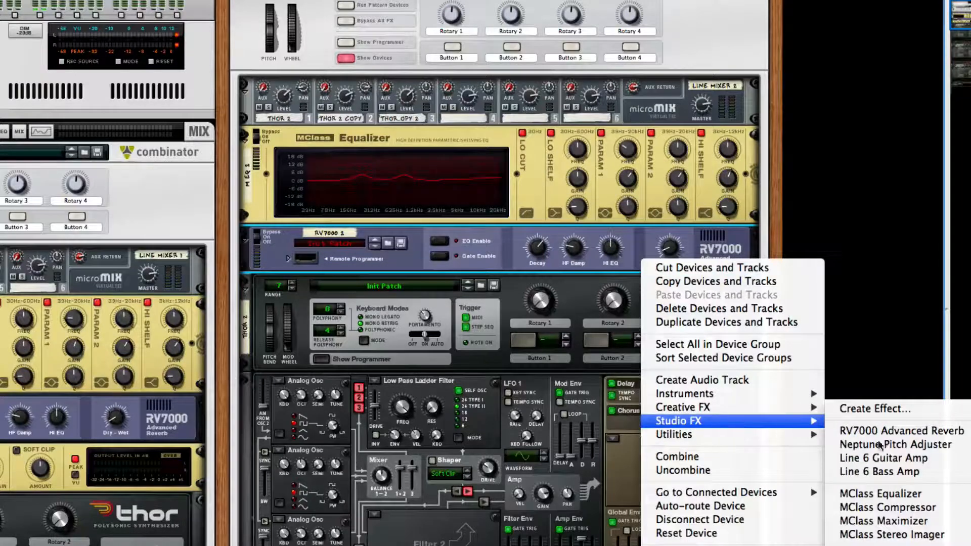
click(890, 521)
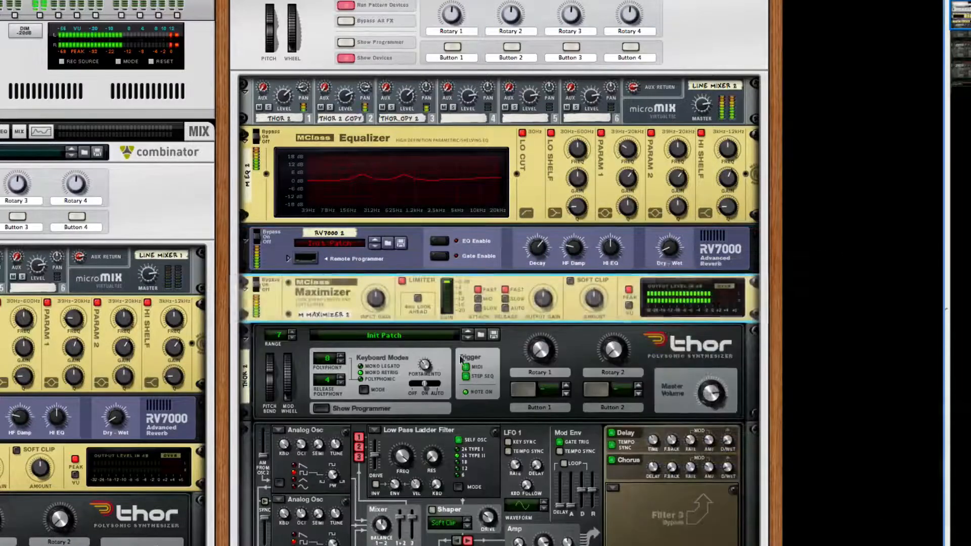
drag(379, 310, 380, 311)
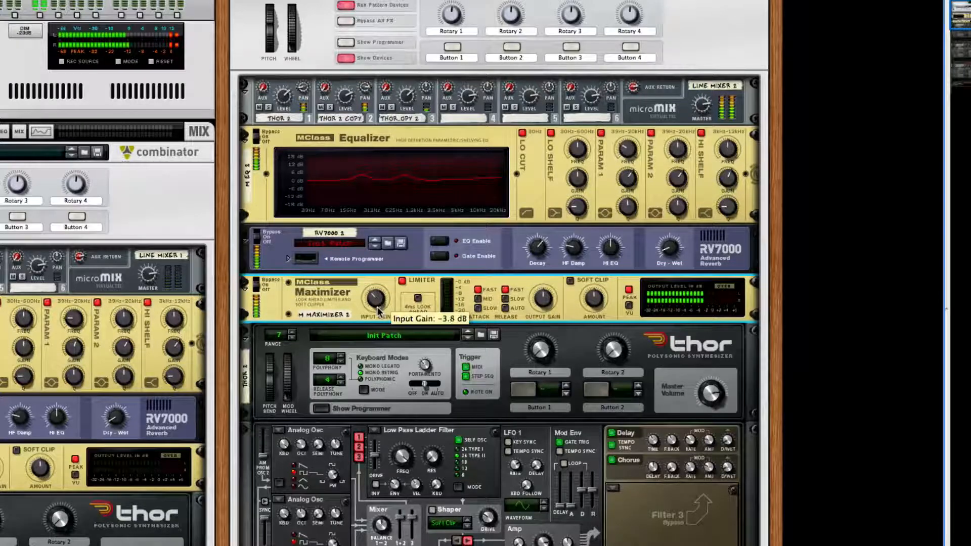
scroll(362, 309, up, 1)
scroll(360, 306, up, 1)
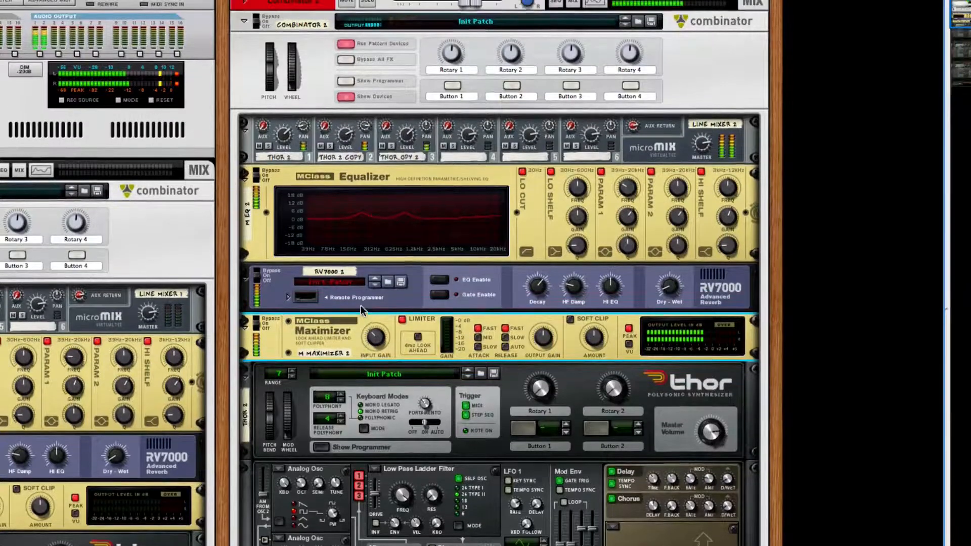
key(space)
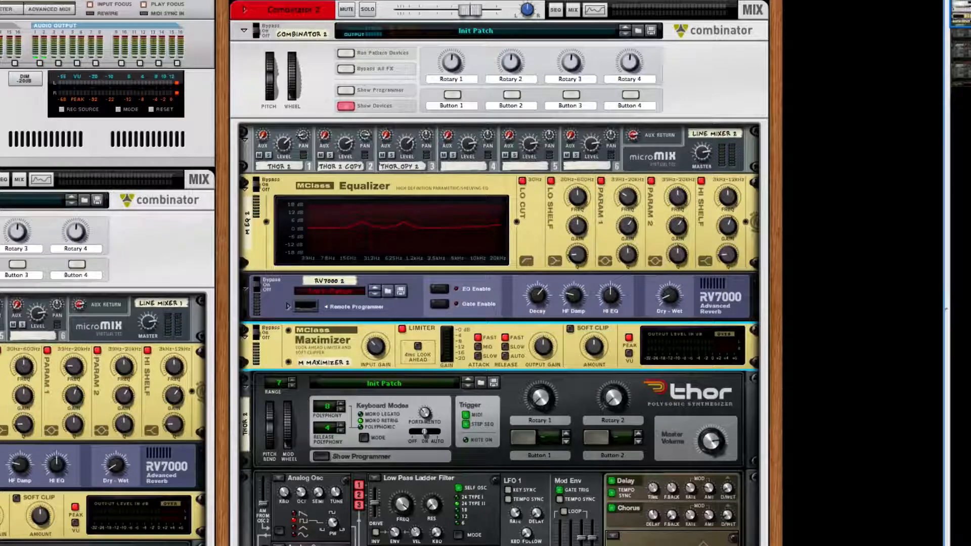
click(720, 0)
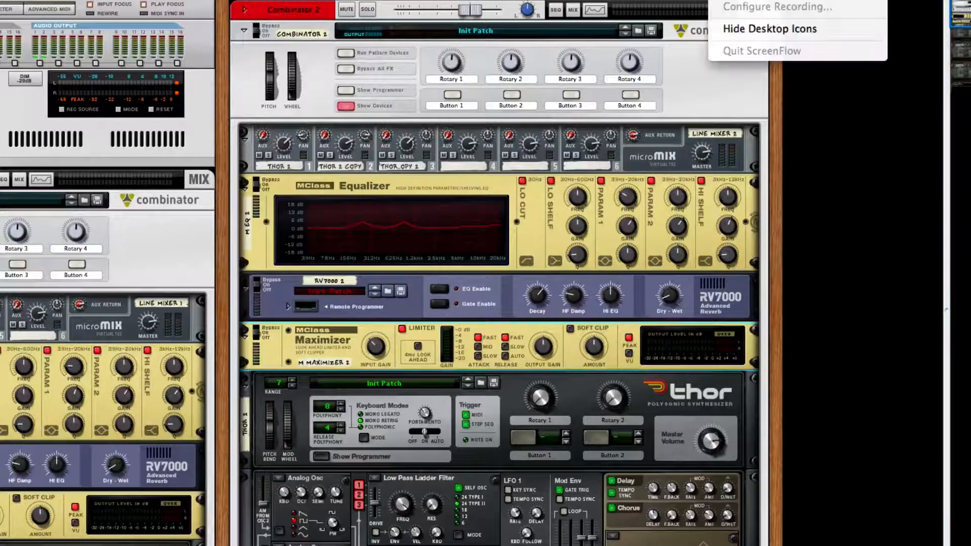